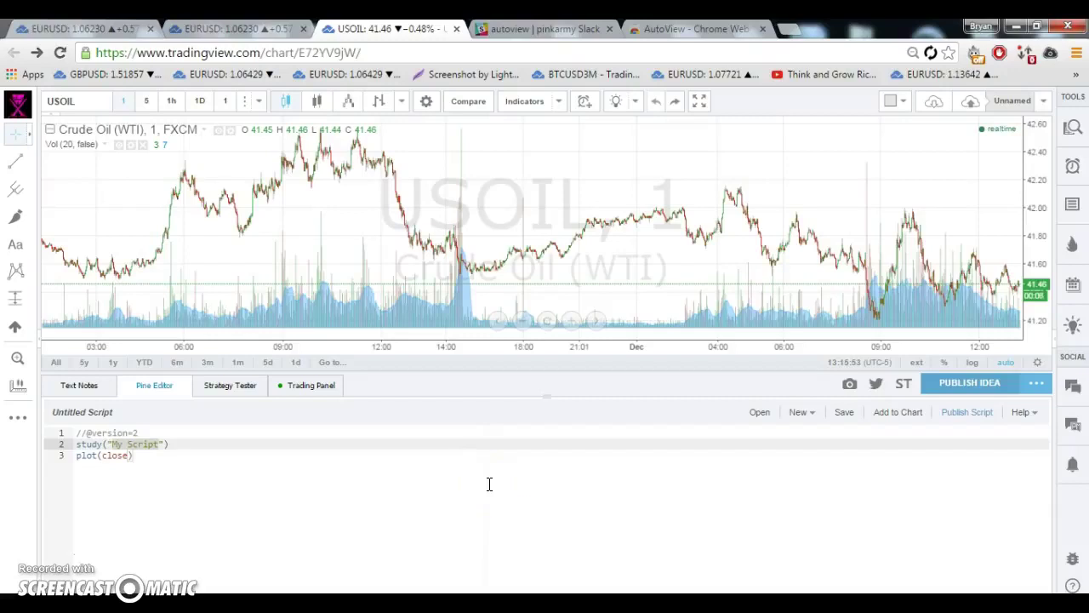
- Delete the Vol indicator so only the USOIL price series remains on the chart
{"action": "left_click", "coordinate": [203, 303]}
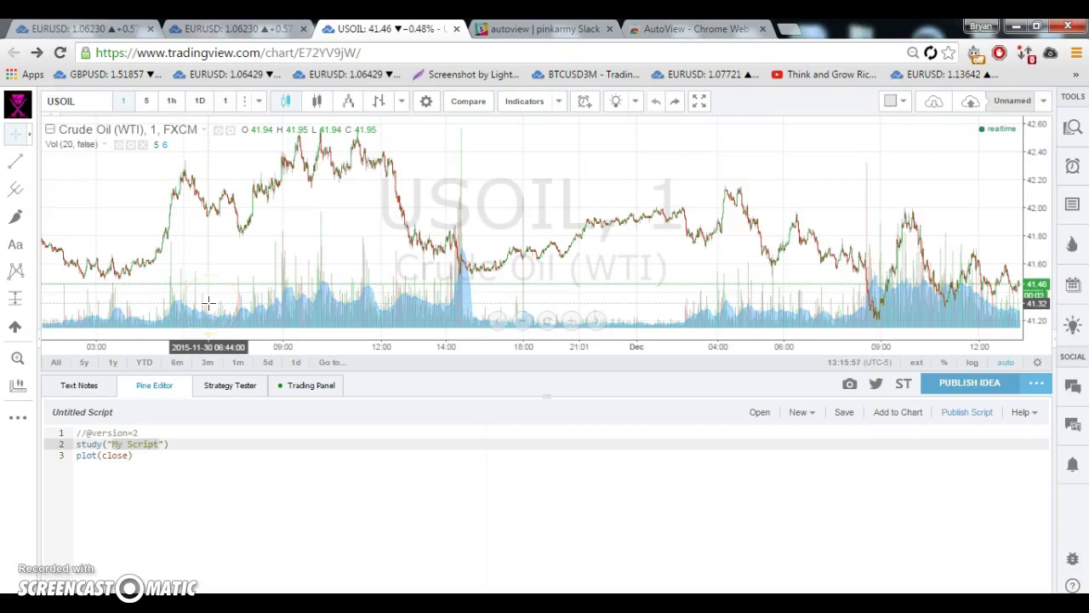
{"action": "left_click", "coordinate": [394, 202]}
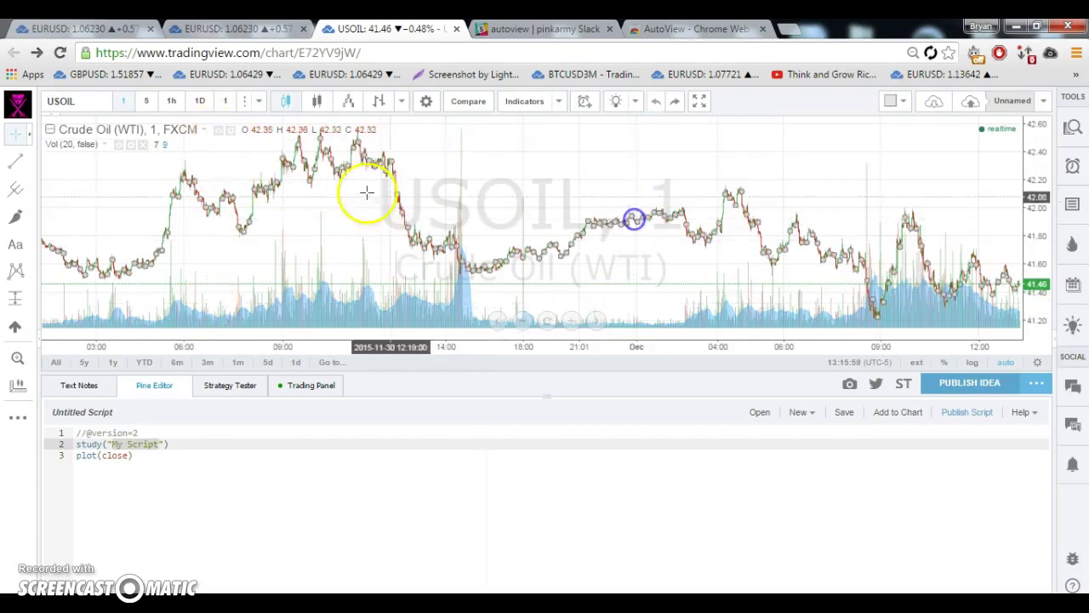
{"action": "left_click", "coordinate": [143, 145]}
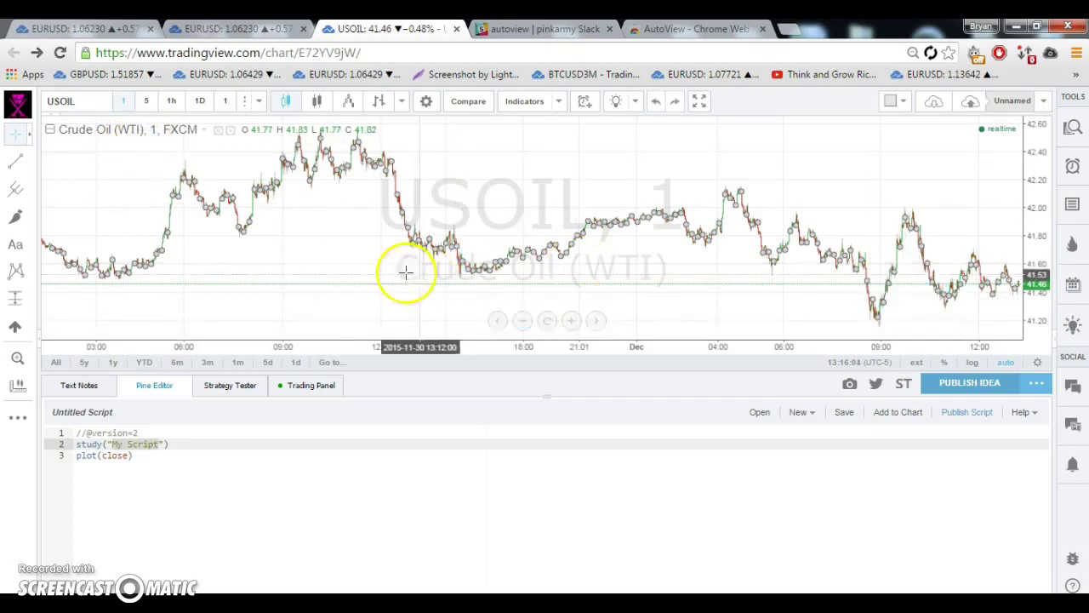
- Load the MovingAvg Cross Strategy template into the Pine Editor
{"action": "left_click", "coordinate": [804, 413]}
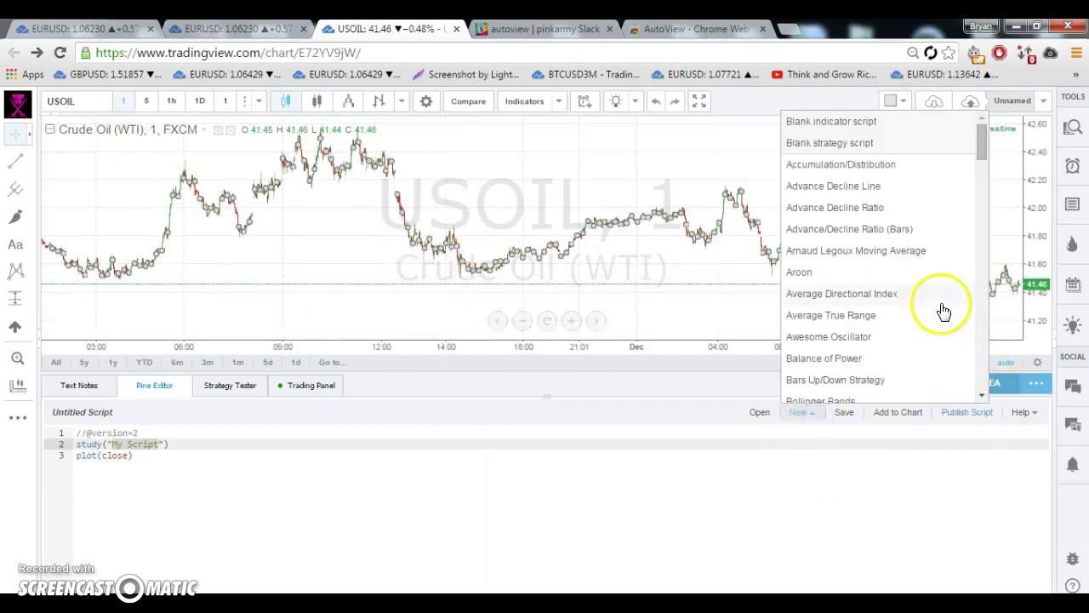
{"action": "scroll", "coordinate": [936, 313], "scroll_direction": "down", "scroll_amount": 5}
{"action": "scroll", "coordinate": [936, 303], "scroll_direction": "down", "scroll_amount": 3}
{"action": "scroll", "coordinate": [936, 302], "scroll_direction": "down", "scroll_amount": 5}
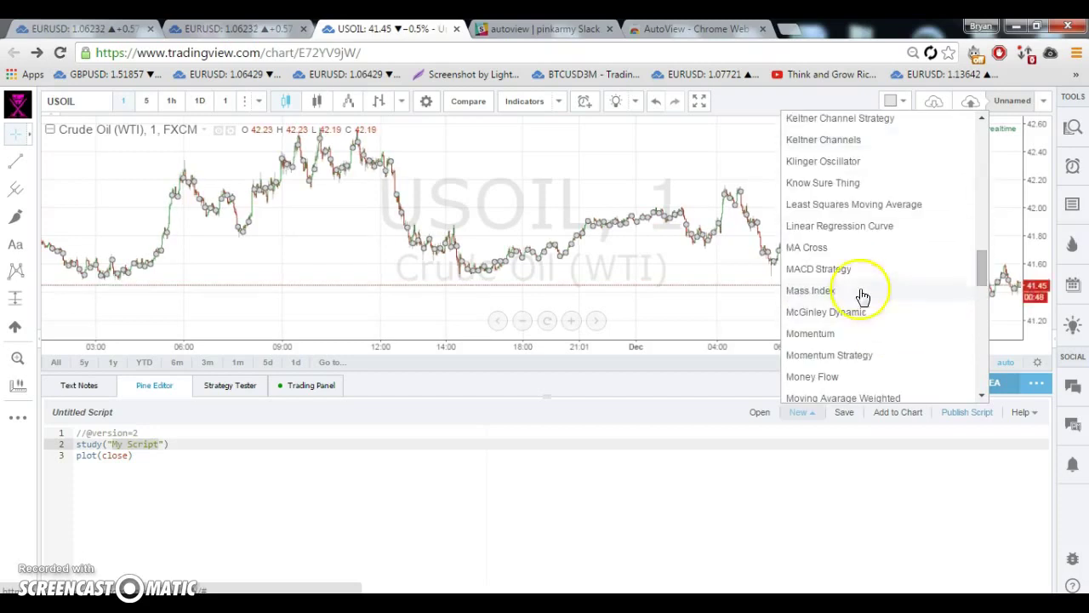
{"action": "left_click", "coordinate": [1005, 278]}
{"action": "scroll", "coordinate": [943, 280], "scroll_direction": "down", "scroll_amount": 2}
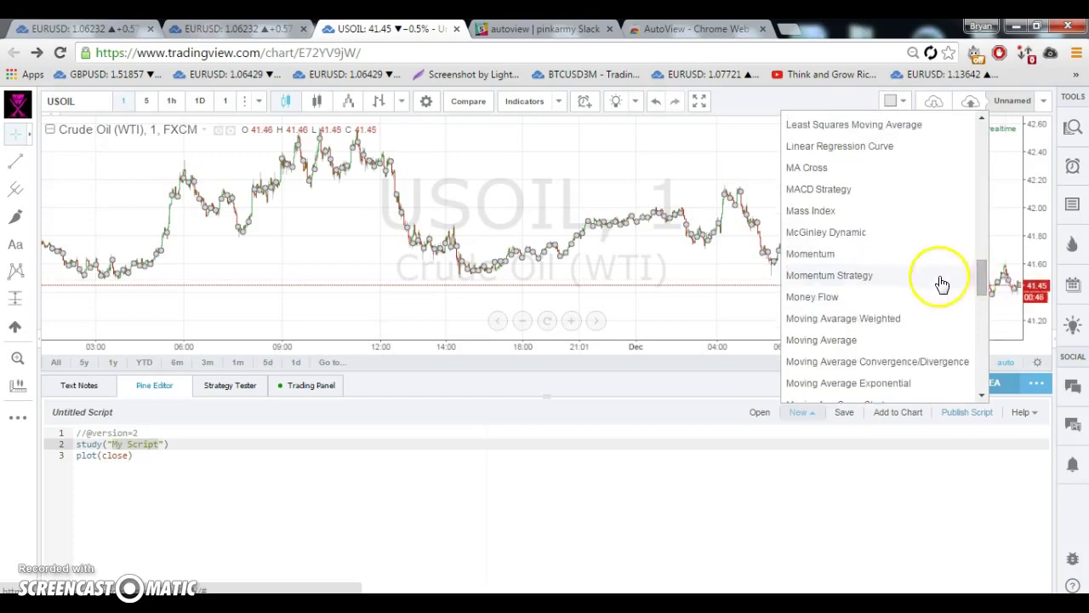
{"action": "scroll", "coordinate": [851, 341], "scroll_direction": "down", "scroll_amount": 2}
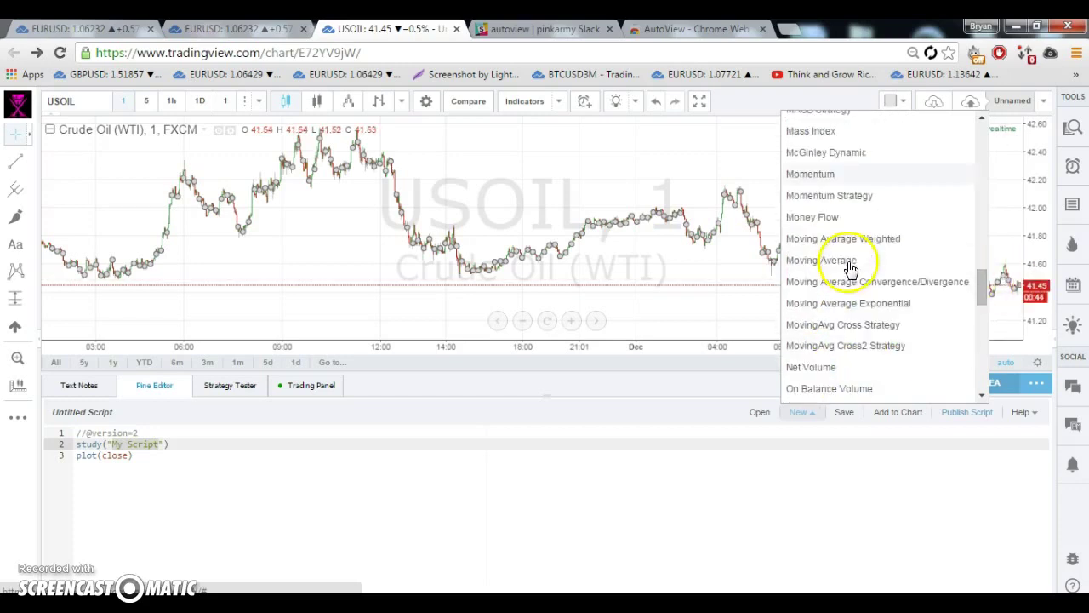
{"action": "left_click", "coordinate": [880, 323]}
- Add the strategy to the chart and check its $2.72, 1503-trade backtest
{"action": "left_click", "coordinate": [260, 460]}
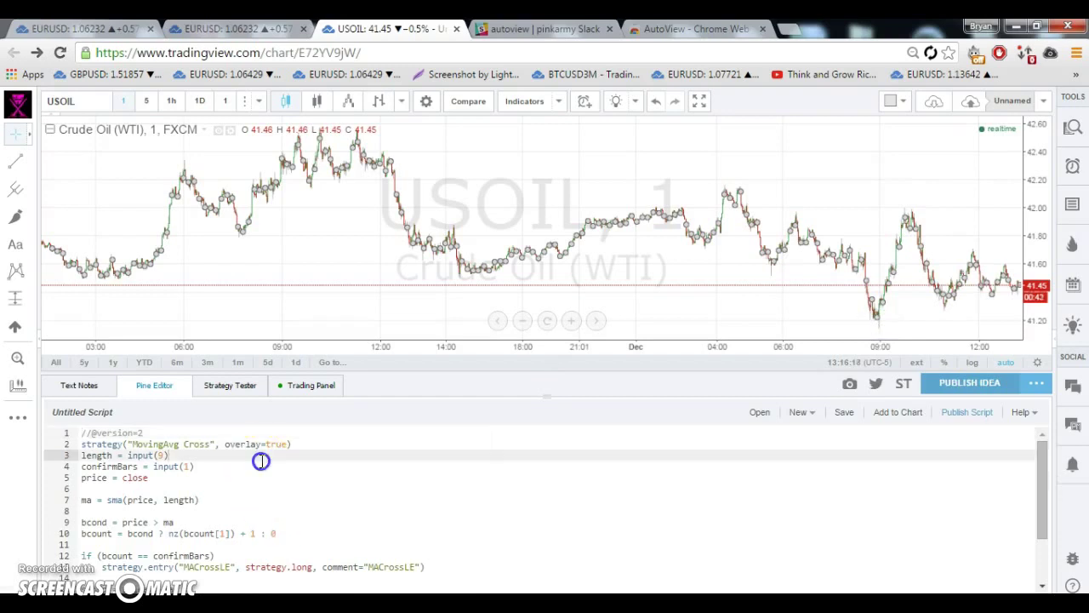
{"action": "left_click", "coordinate": [901, 417]}
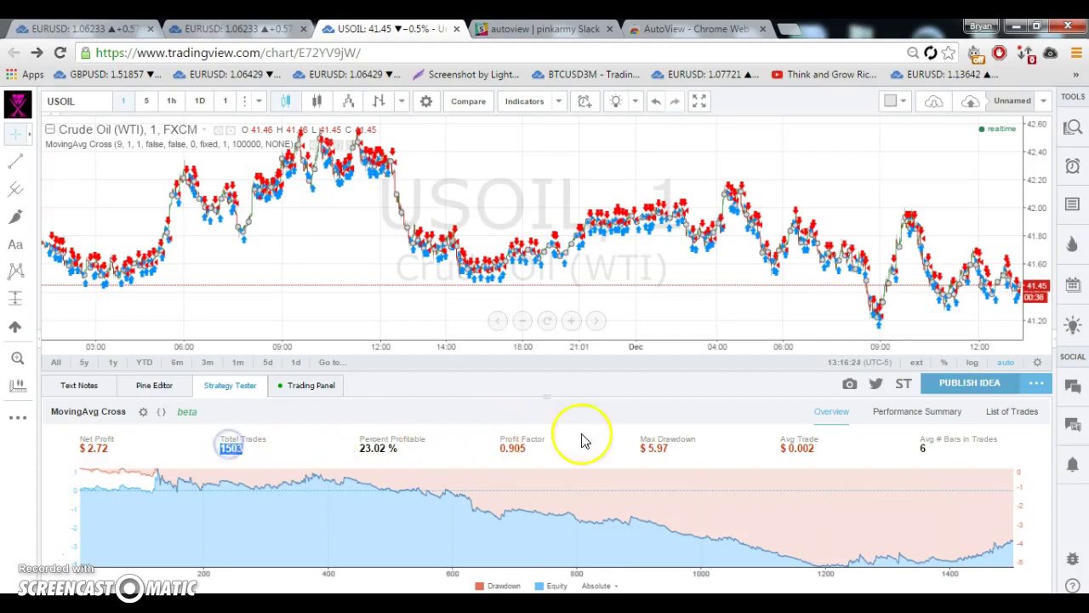
{"action": "double_click", "coordinate": [798, 447]}
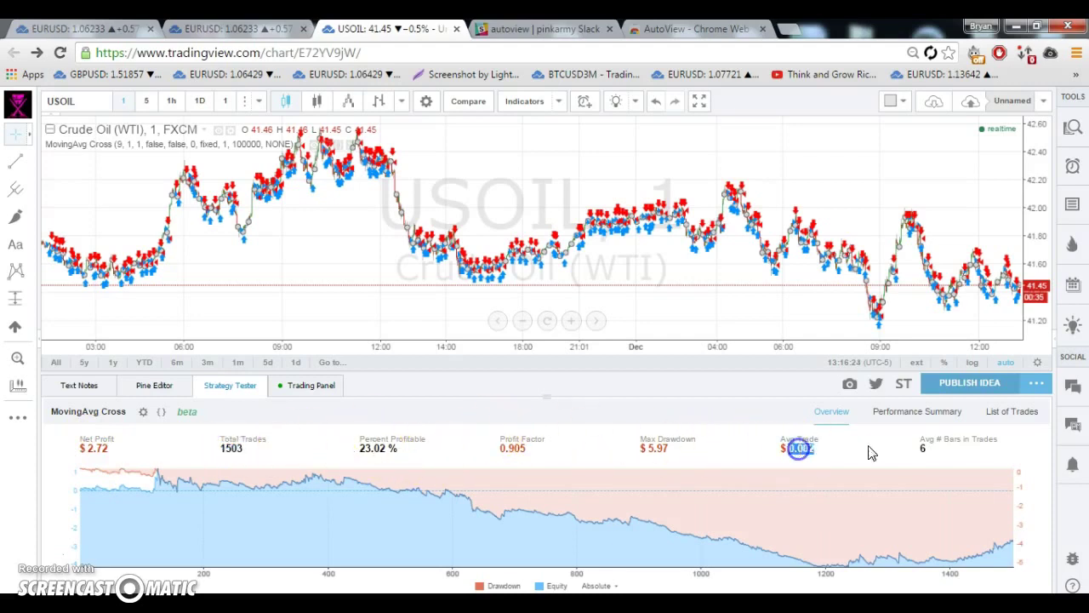
- Append * 10 to the length and confirmBars inputs in the script
{"action": "left_click", "coordinate": [145, 386]}
{"action": "left_click", "coordinate": [197, 451]}
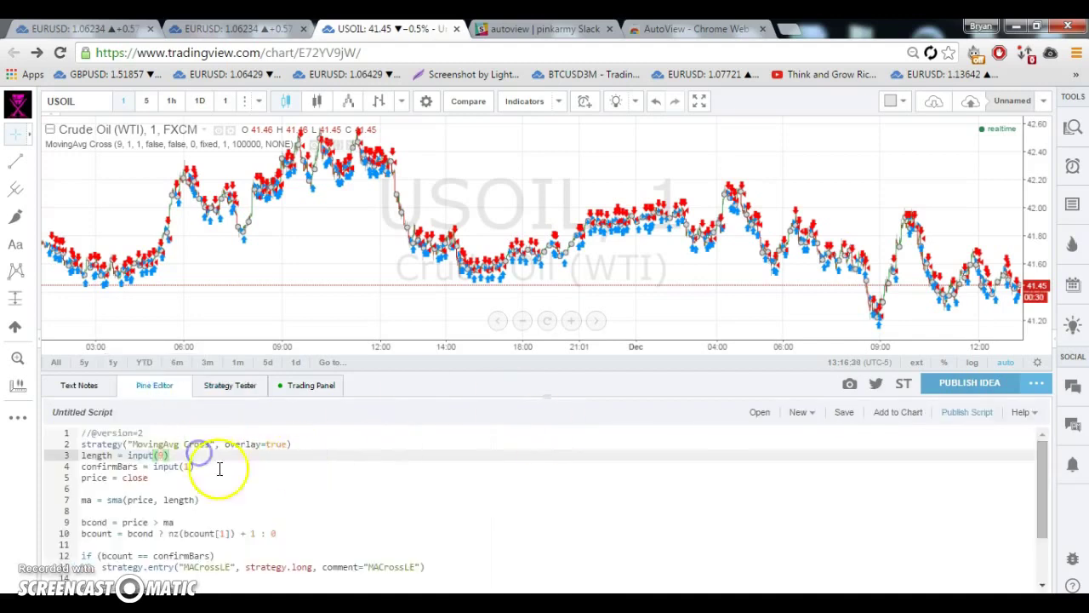
{"action": "left_click", "coordinate": [194, 455]}
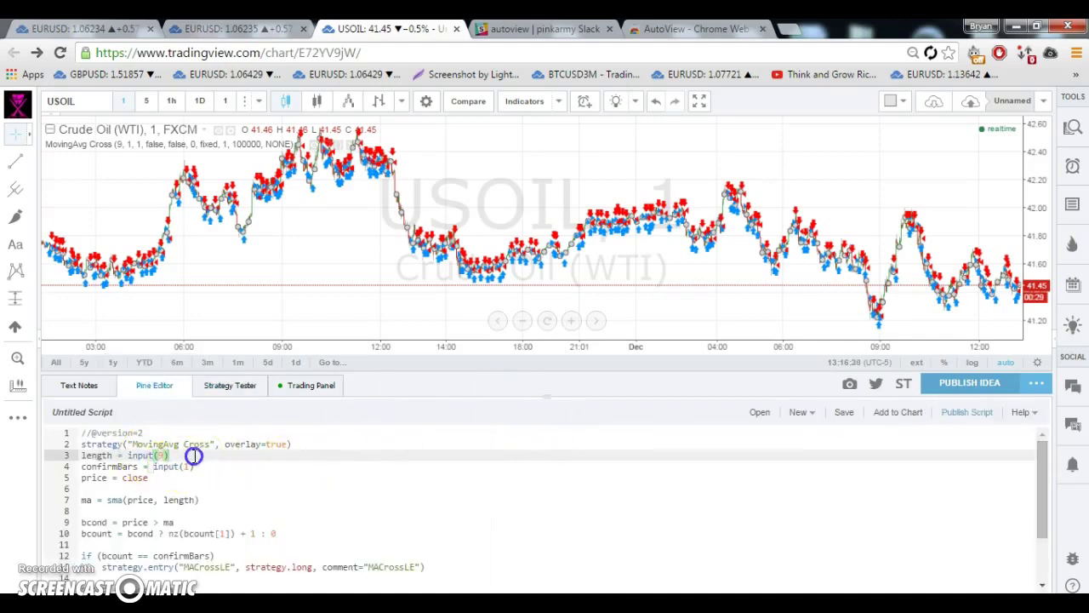
{"action": "left_click", "coordinate": [288, 467]}
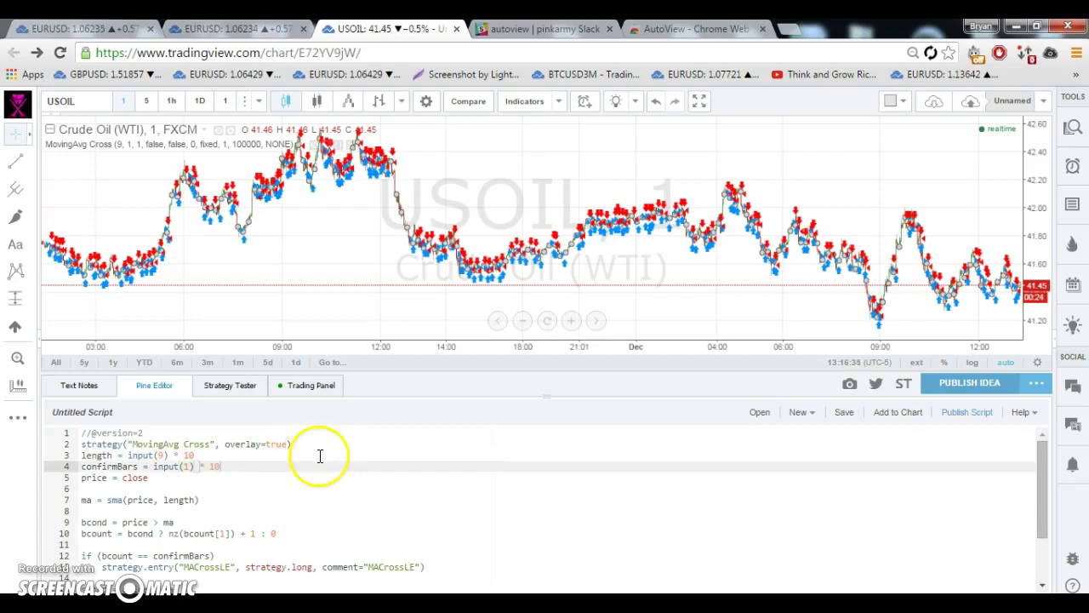
- Save as MovingAvg Cross 1, review the 80-trade backtest, and open its inputs
{"action": "left_click", "coordinate": [844, 412]}
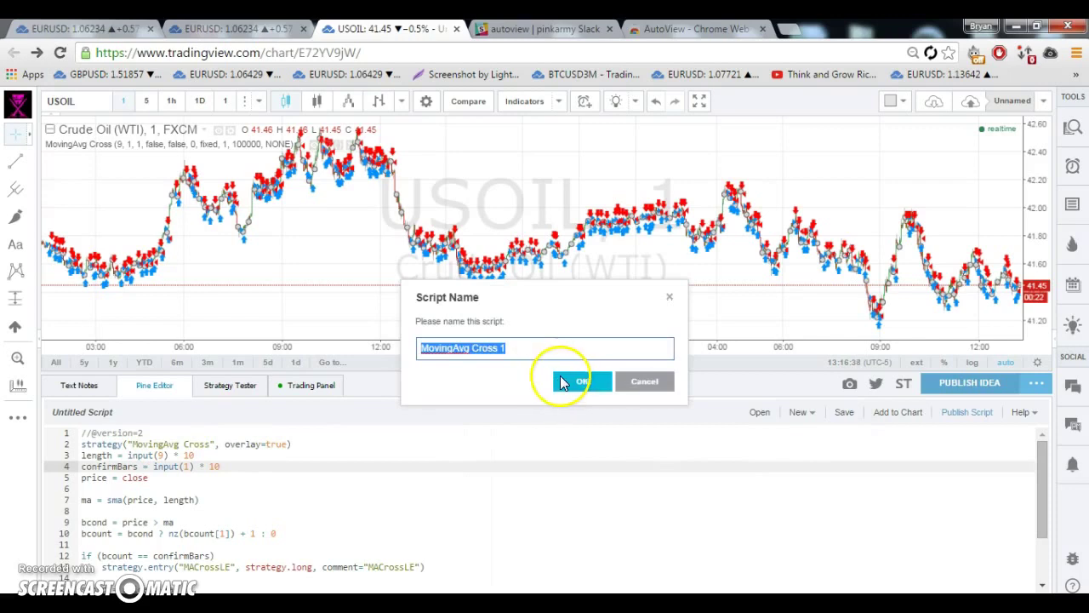
{"action": "left_click", "coordinate": [564, 382]}
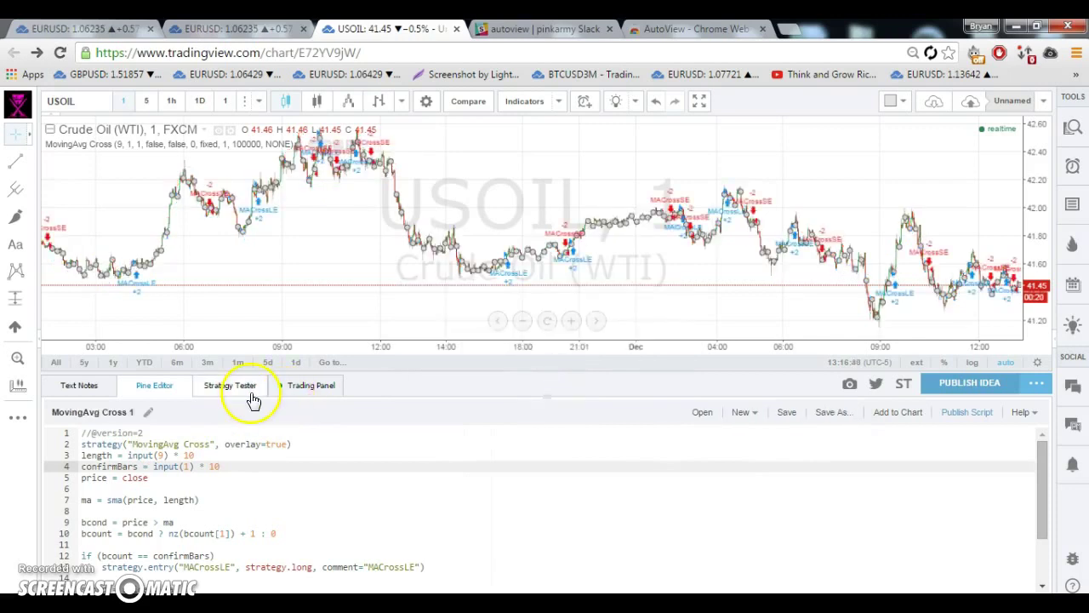
{"action": "left_click", "coordinate": [253, 395]}
{"action": "left_click", "coordinate": [144, 412]}
{"action": "left_click", "coordinate": [514, 324]}
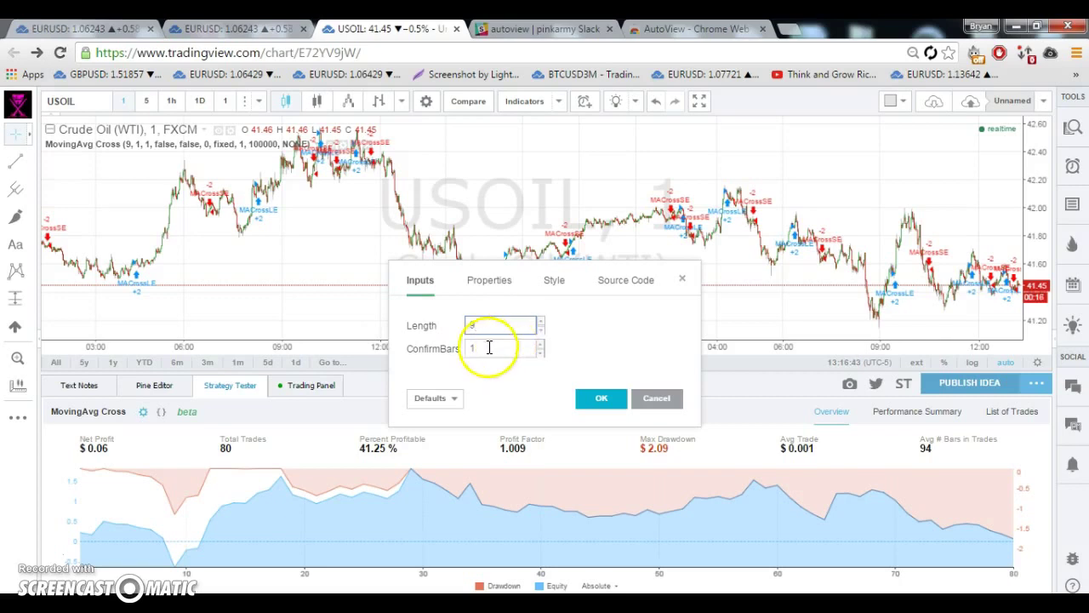
- Set Length to 31 and ConfirmBars to 5 in the strategy inputs and apply
{"action": "left_click", "coordinate": [511, 324]}
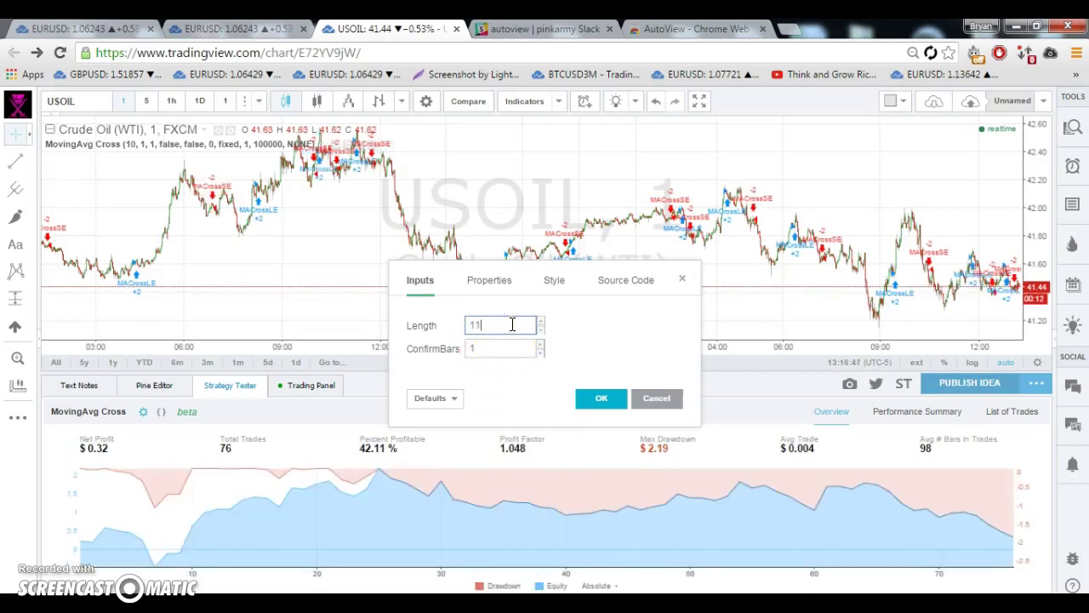
{"action": "key", "text": "Up"}
{"action": "key", "text": "Up"}
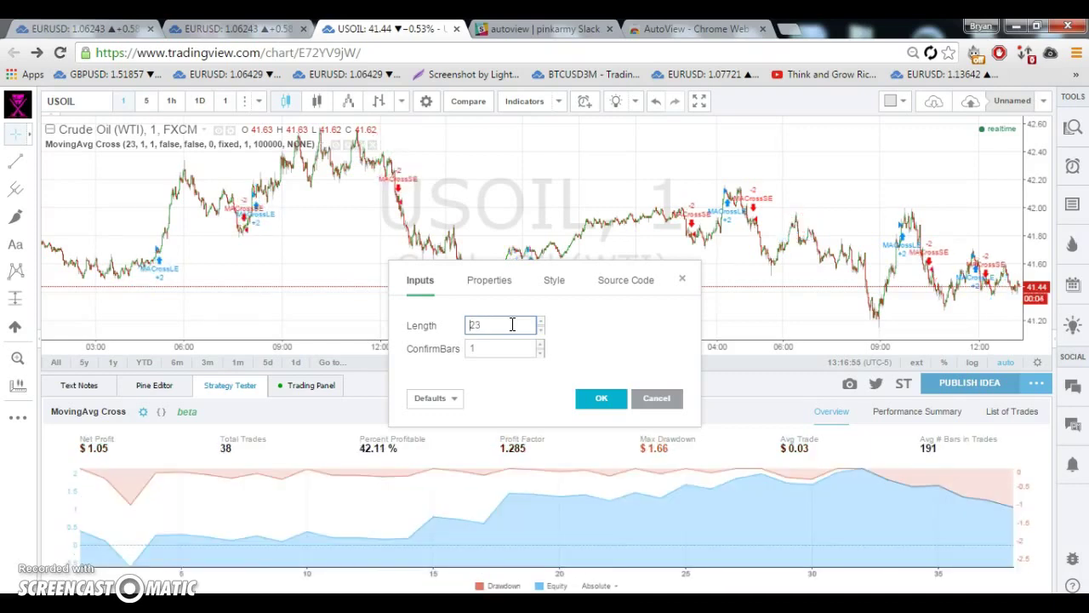
{"action": "key", "text": "BackSpace"}
{"action": "type", "text": "8"}
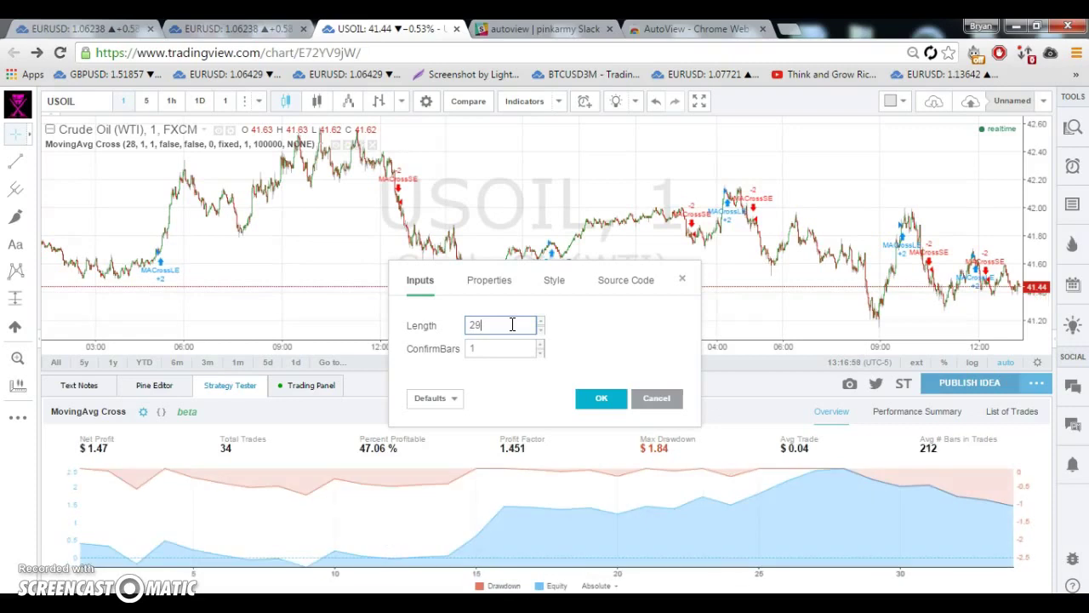
{"action": "key", "text": "Up"}
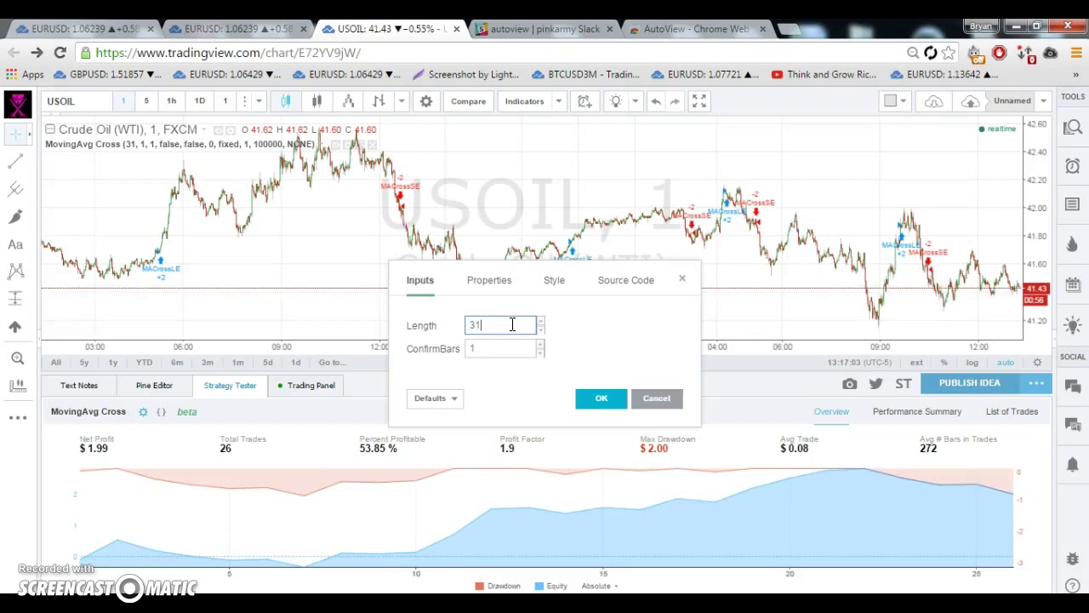
{"action": "key", "text": "Down"}
{"action": "left_click", "coordinate": [516, 346]}
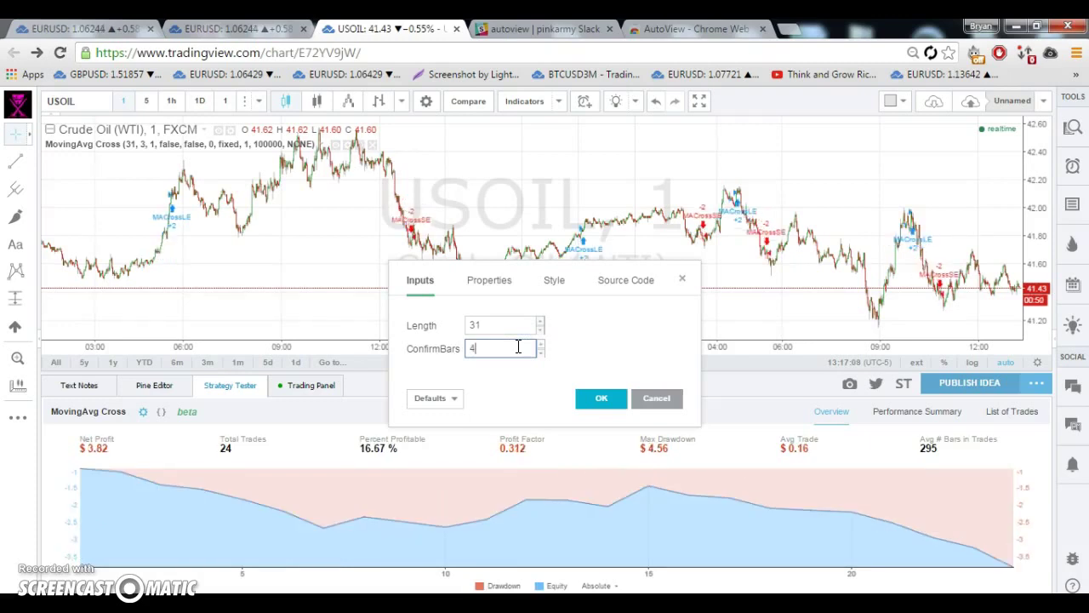
{"action": "key", "text": "Up"}
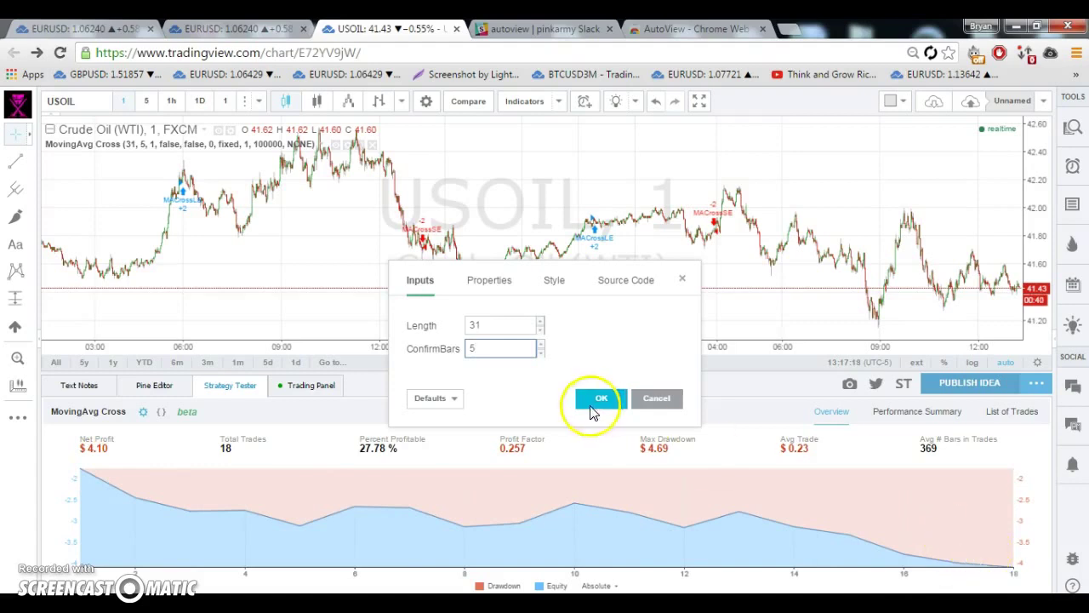
{"action": "left_click", "coordinate": [576, 369]}
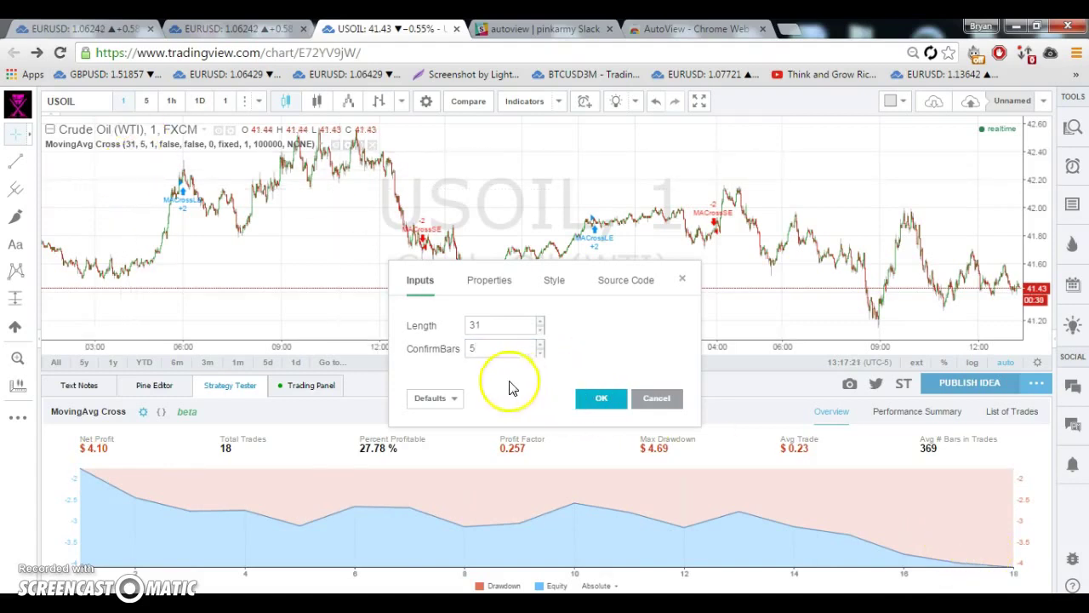
{"action": "left_click", "coordinate": [603, 397]}
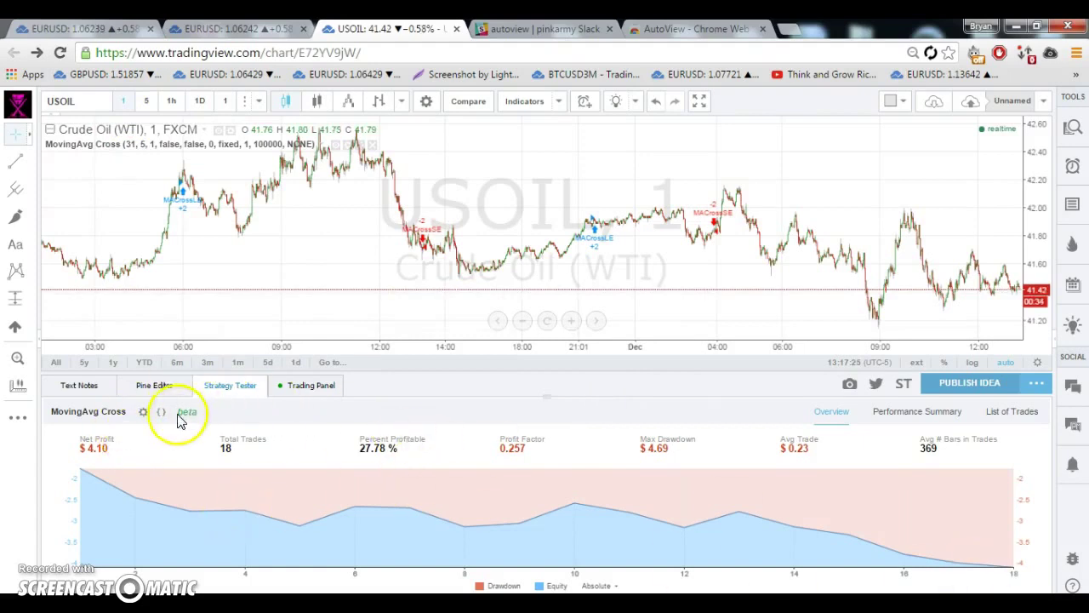
- Reopen the inputs to confirm Length 31, then bring up the script code
{"action": "left_click", "coordinate": [142, 411]}
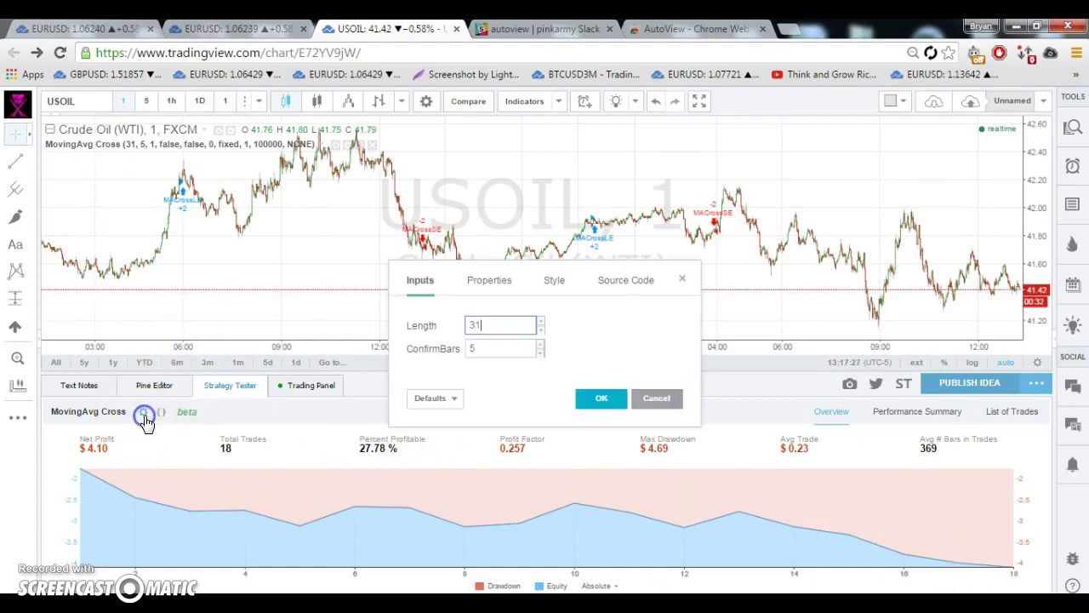
{"action": "left_click", "coordinate": [482, 324]}
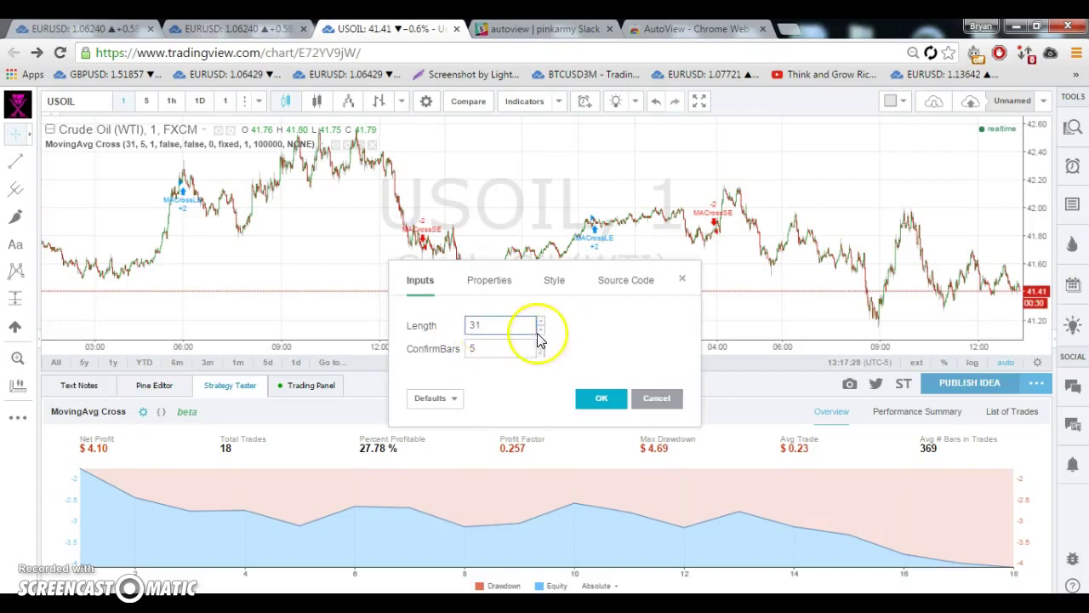
{"action": "left_click", "coordinate": [601, 399]}
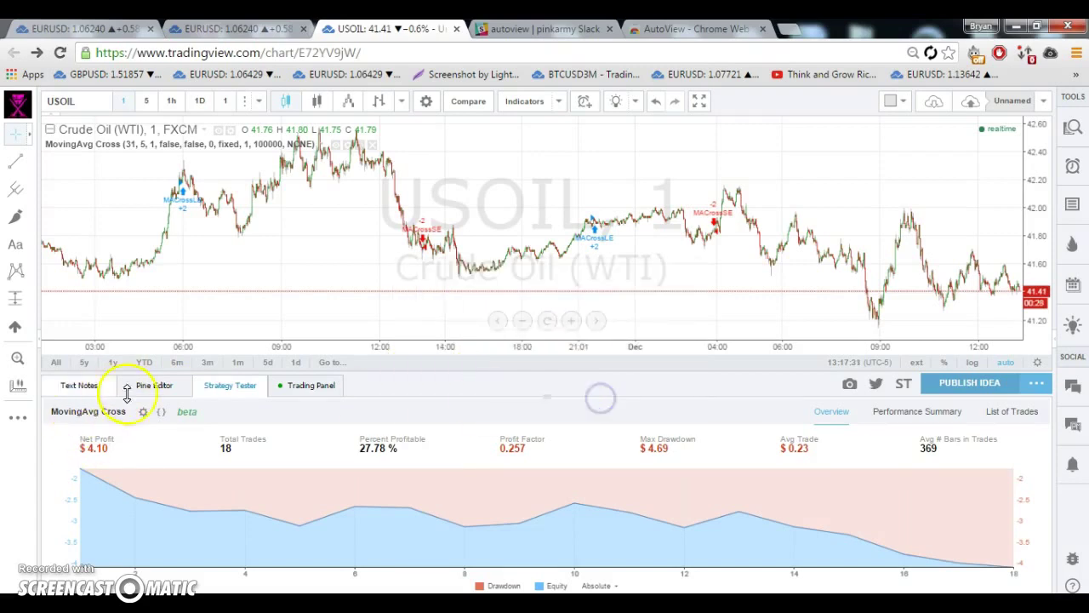
{"action": "left_click", "coordinate": [151, 384]}
- Remove the * 10 multipliers, leaving length and confirm bars defaults of 310 and 50
{"action": "left_click", "coordinate": [162, 455]}
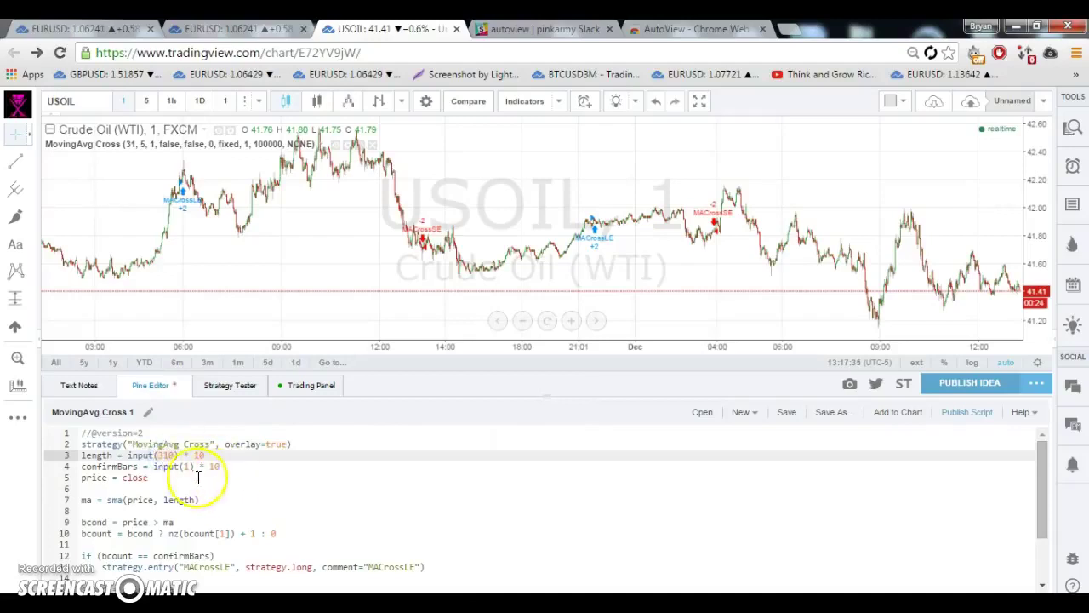
{"action": "left_click", "coordinate": [186, 466]}
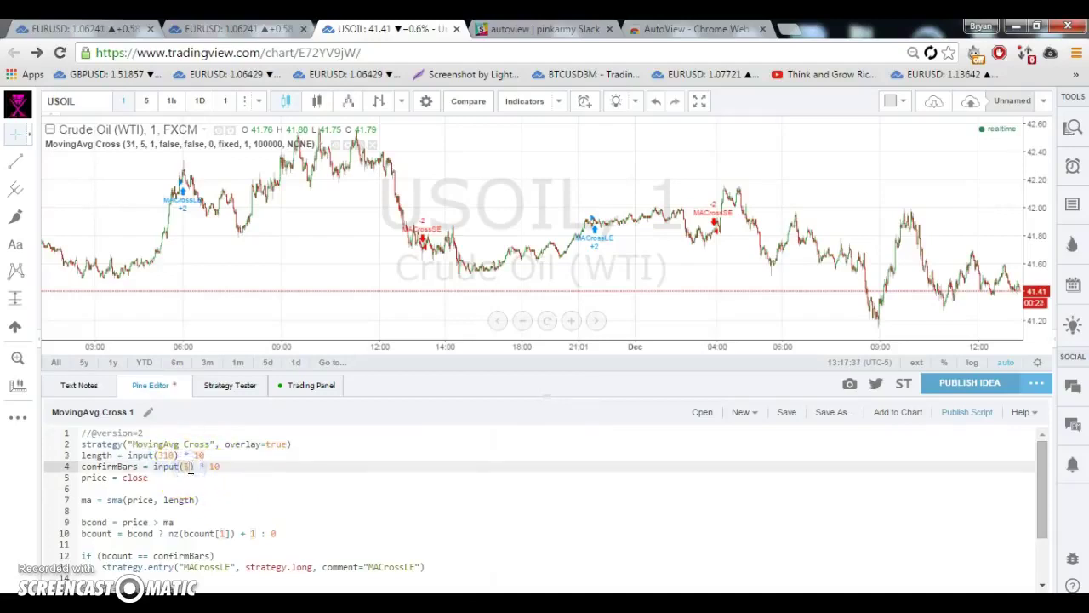
{"action": "double_click", "coordinate": [171, 455]}
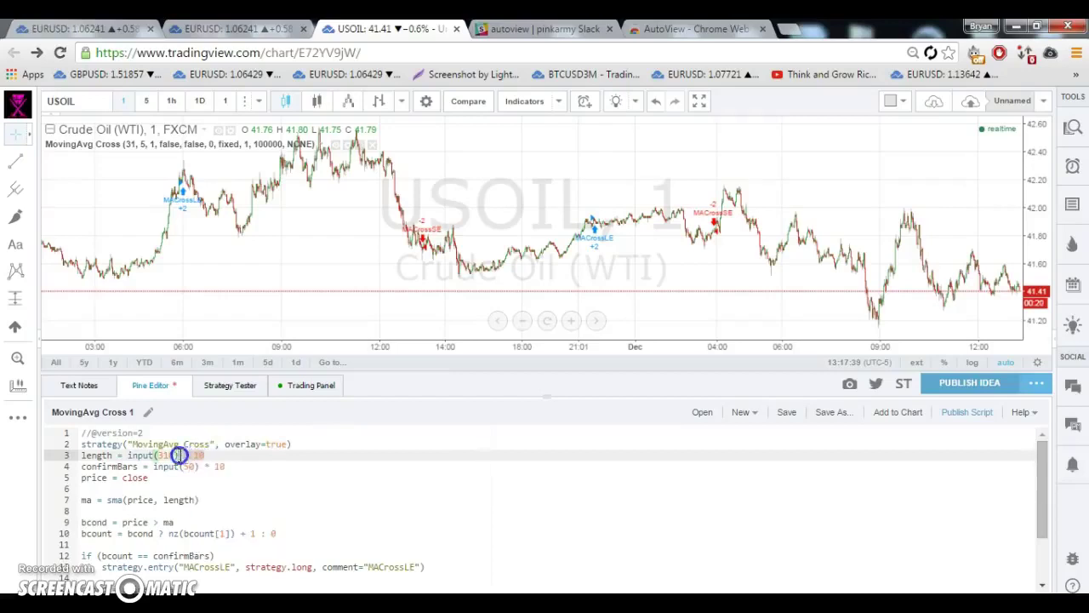
{"action": "left_click", "coordinate": [204, 455]}
{"action": "key", "text": "BackSpace"}
{"action": "key", "text": "BackSpace"}
{"action": "key", "text": "BackSpace"}
{"action": "key", "text": "BackSpace"}
{"action": "key", "text": "BackSpace"}
{"action": "left_click", "coordinate": [250, 467]}
{"action": "key", "text": "BackSpace"}
{"action": "key", "text": "BackSpace"}
{"action": "key", "text": "BackSpace"}
{"action": "key", "text": "BackSpace"}
{"action": "key", "text": "BackSpace"}
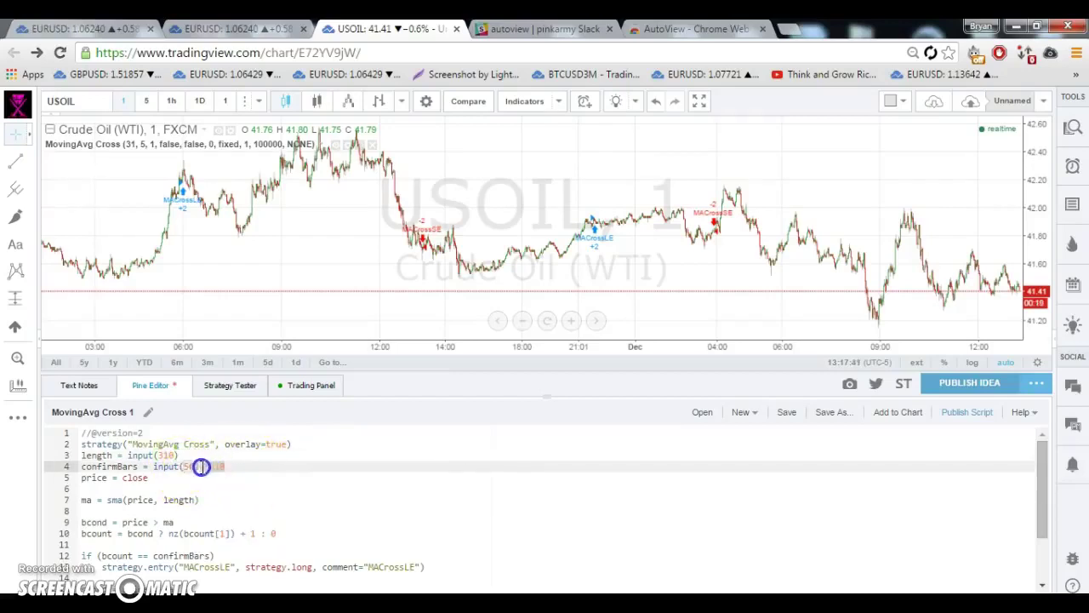
{"action": "left_click", "coordinate": [305, 471]}
- Swap the entries to short and long, save, and review the $4.10 profit backtest
{"action": "scroll", "coordinate": [306, 470], "scroll_direction": "down", "scroll_amount": 2}
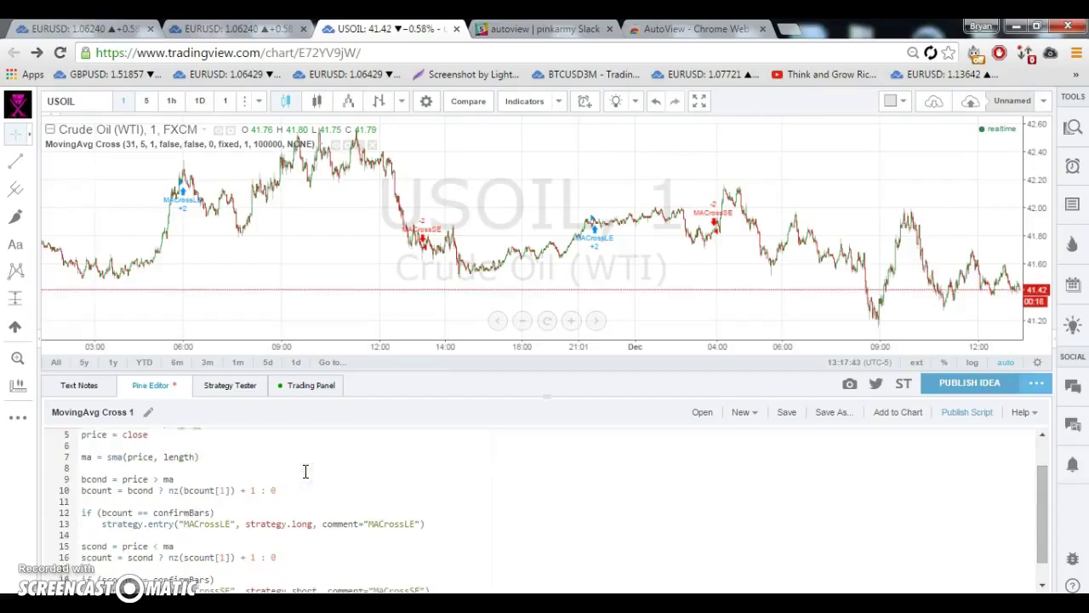
{"action": "scroll", "coordinate": [304, 483], "scroll_direction": "down", "scroll_amount": 1}
{"action": "double_click", "coordinate": [300, 498]}
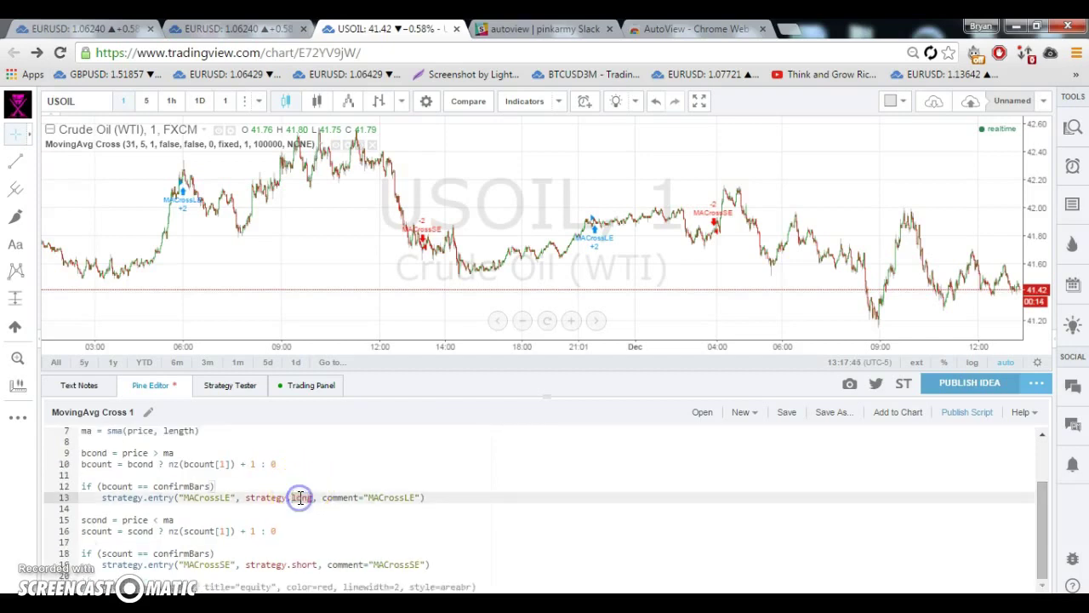
{"action": "type", "text": "short"}
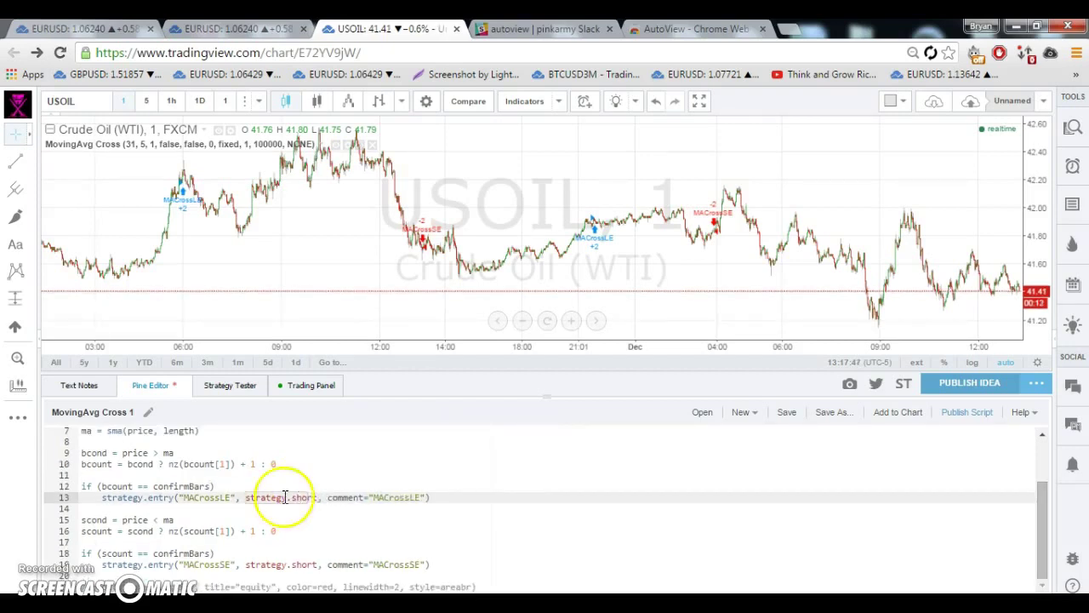
{"action": "double_click", "coordinate": [299, 565]}
{"action": "type", "text": "long"}
{"action": "left_click", "coordinate": [788, 413]}
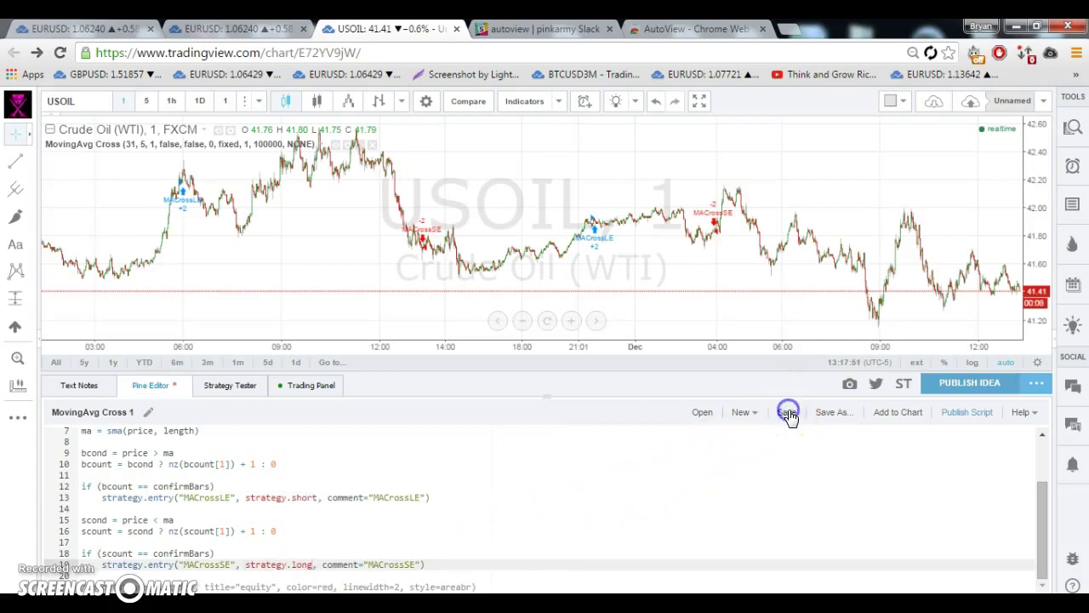
{"action": "left_click", "coordinate": [230, 396]}
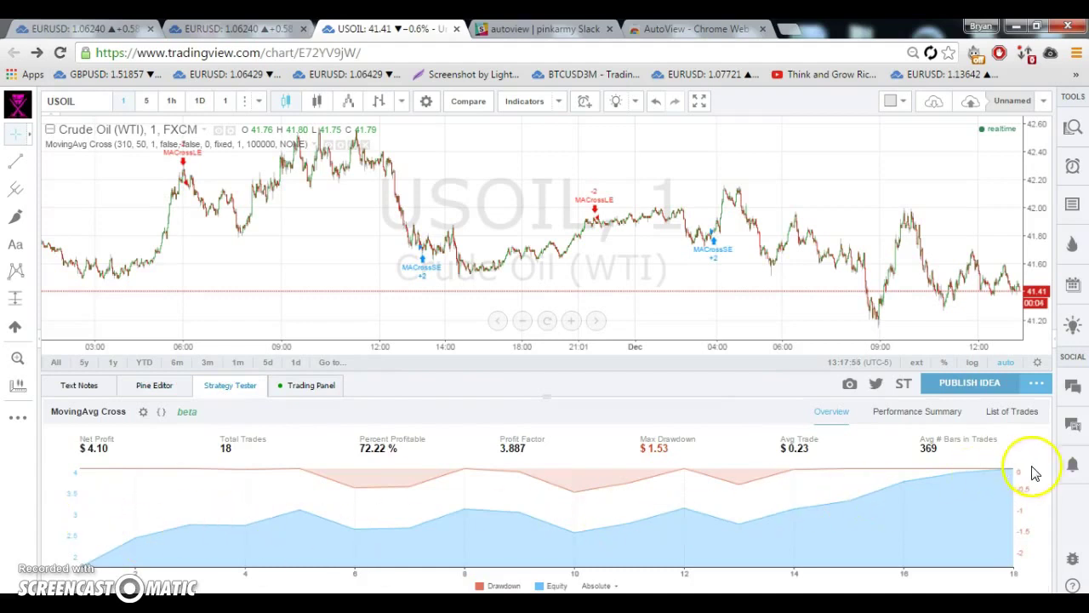
- Set the strategy inputs to Length 314 and ConfirmBars 51 and apply them
{"action": "left_click_drag", "start_coordinate": [507, 448], "coordinate": [512, 447]}
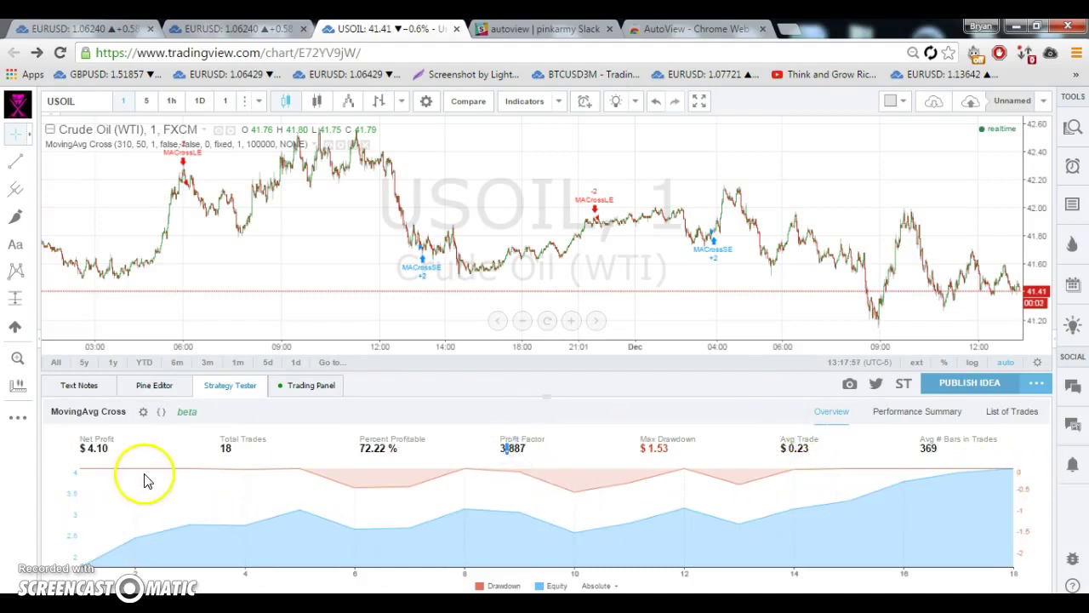
{"action": "left_click", "coordinate": [143, 414]}
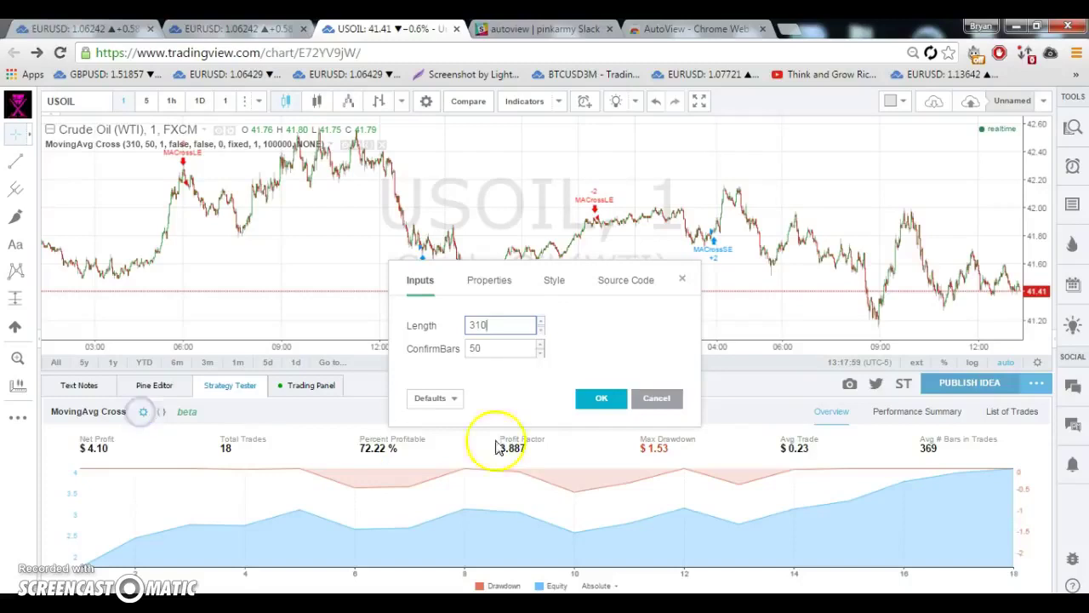
{"action": "left_click", "coordinate": [519, 324]}
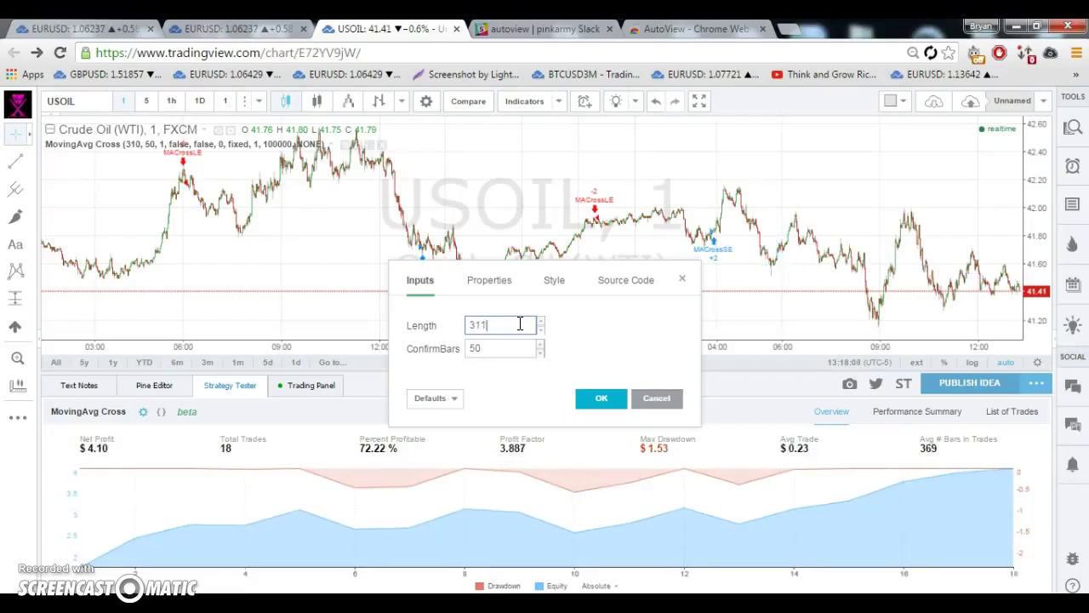
{"action": "key", "text": "Up"}
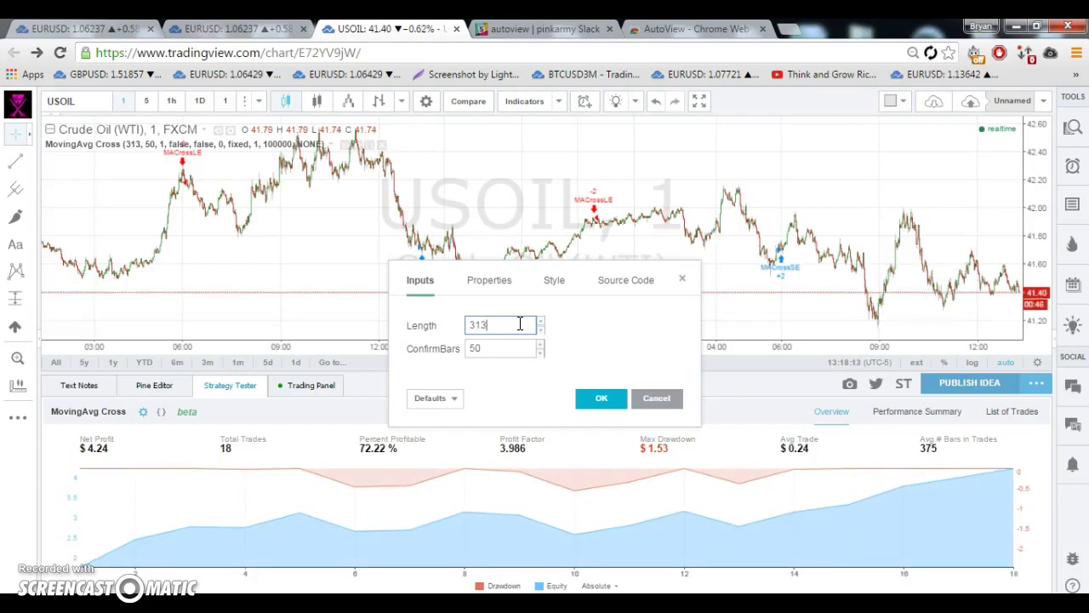
{"action": "key", "text": "Up"}
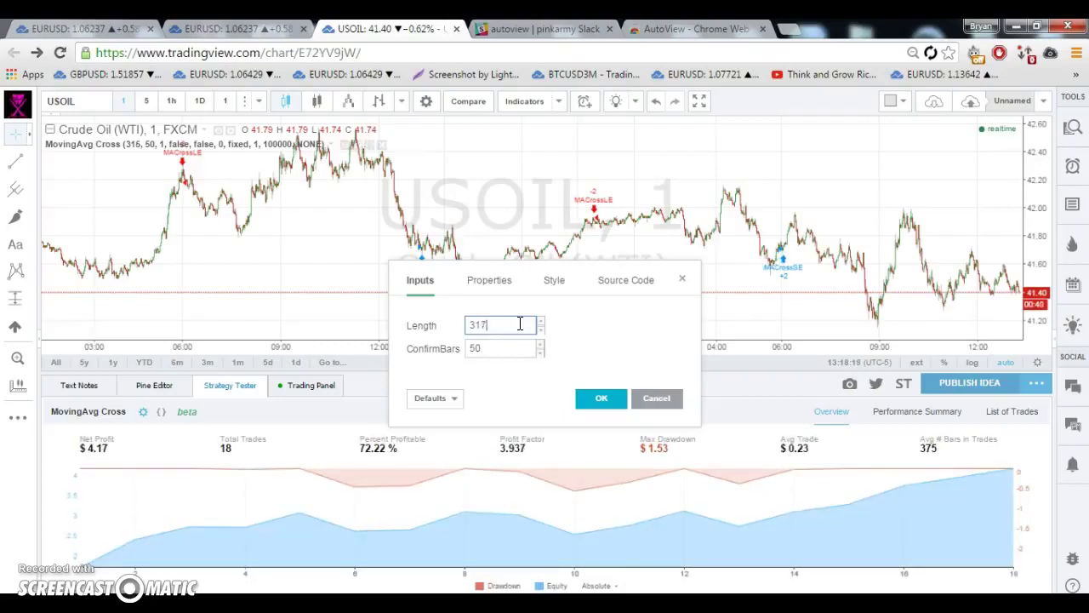
{"action": "key", "text": "Up"}
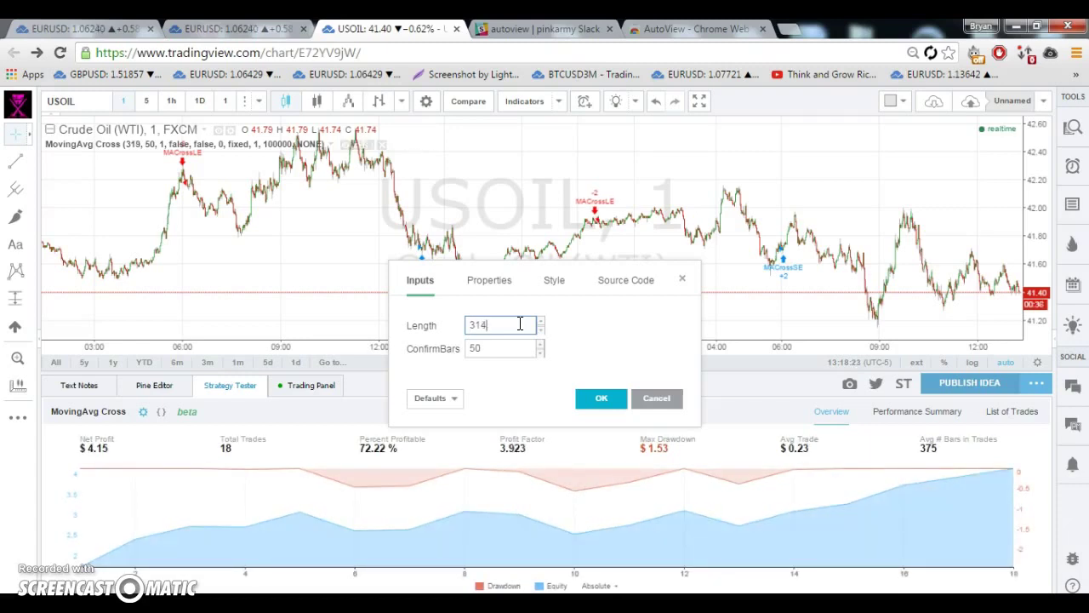
{"action": "key", "text": "Tab"}
{"action": "key", "text": "Down"}
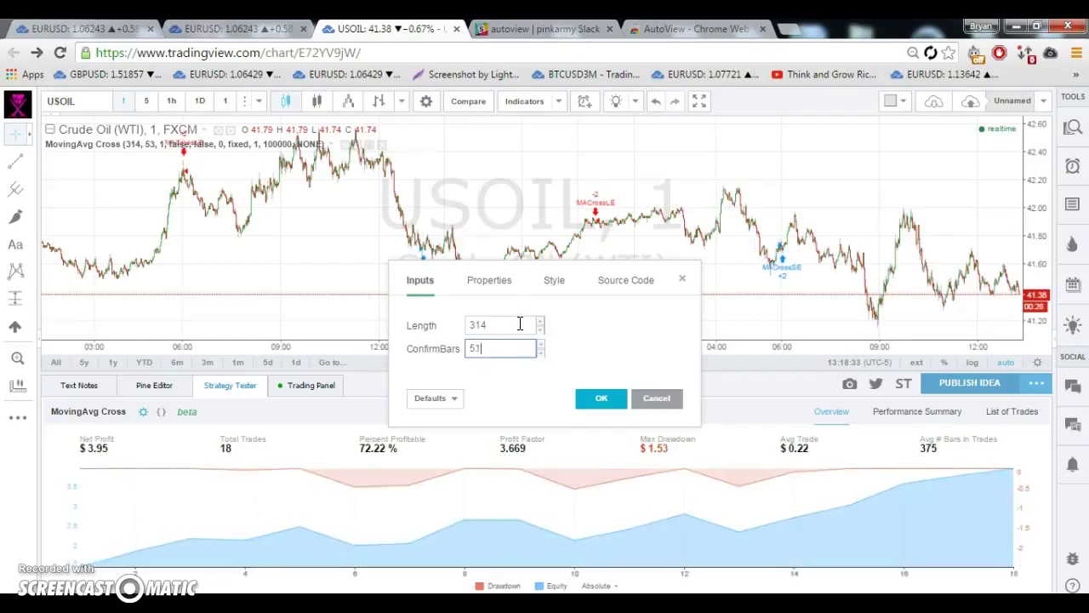
{"action": "left_click", "coordinate": [613, 364]}
{"action": "left_click", "coordinate": [601, 399]}
{"action": "left_click", "coordinate": [498, 449]}
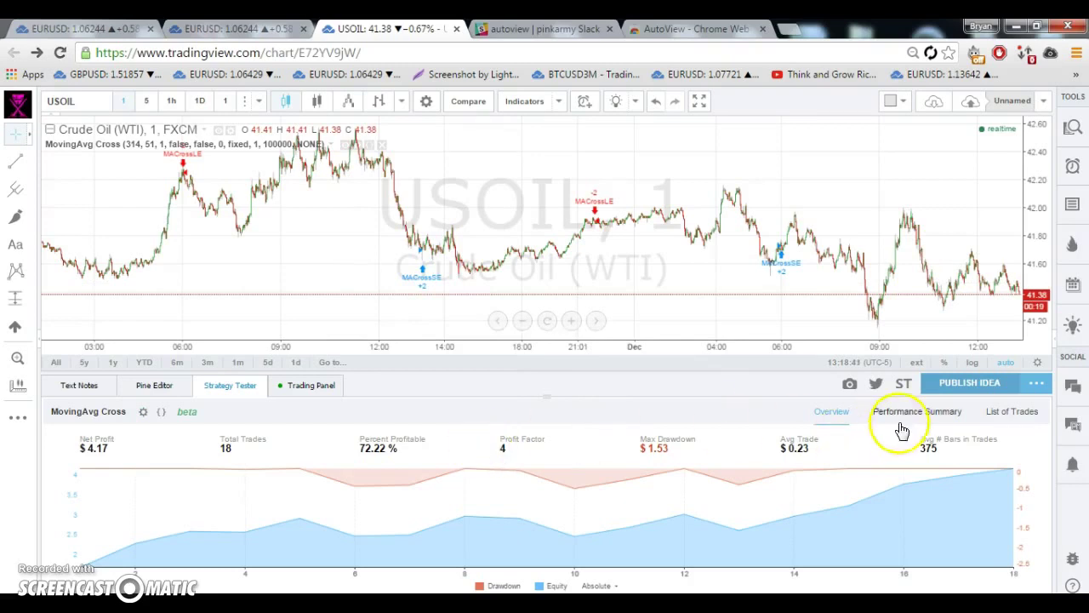
- Inspect the List of Trades, including the first trade's entry time
{"action": "left_click", "coordinate": [1004, 412]}
{"action": "left_click_drag", "start_coordinate": [502, 465], "coordinate": [576, 462]}
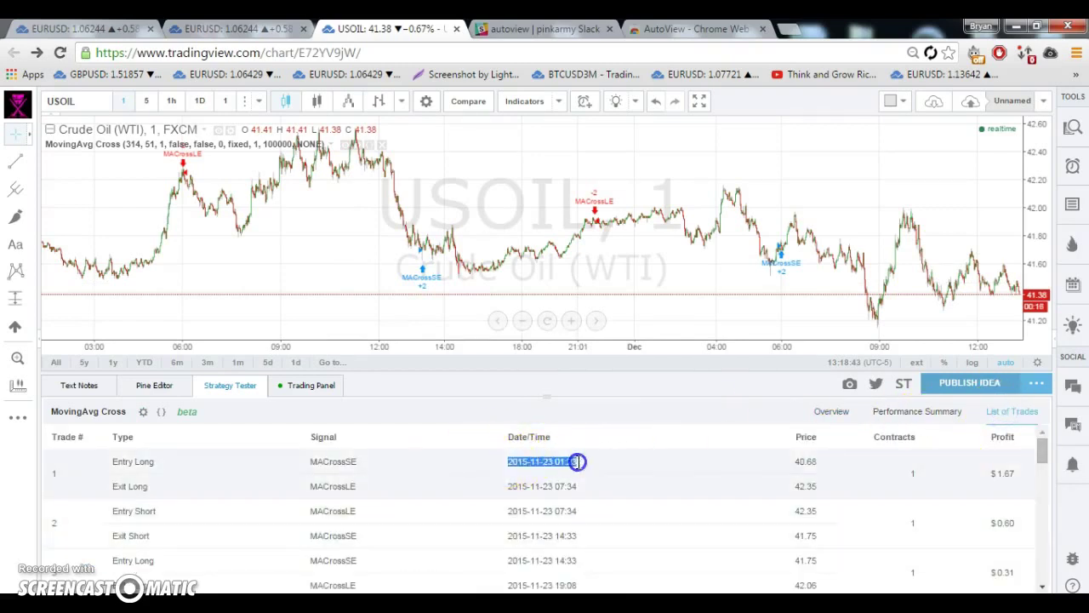
{"action": "left_click", "coordinate": [611, 471]}
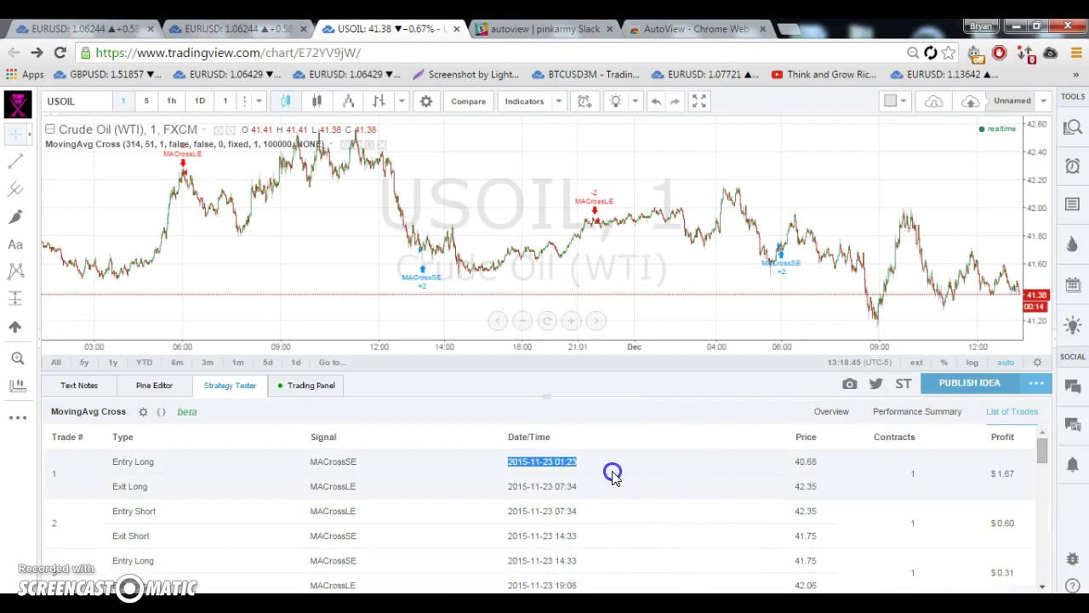
{"action": "left_click", "coordinate": [835, 415]}
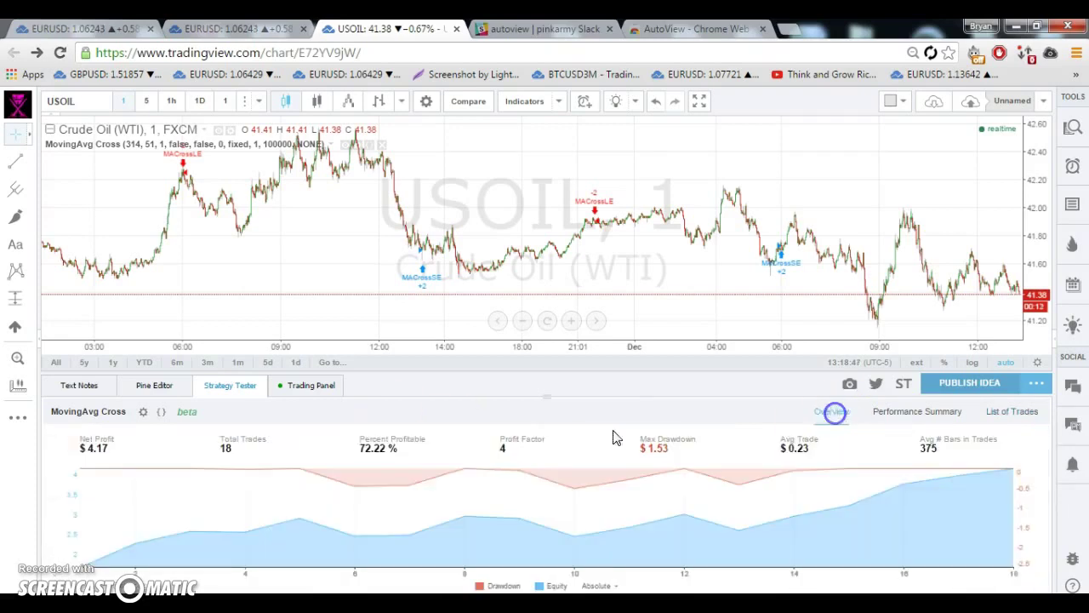
- Review the long/short Performance Summary, then reopen the strategy's settings
{"action": "left_click", "coordinate": [917, 412]}
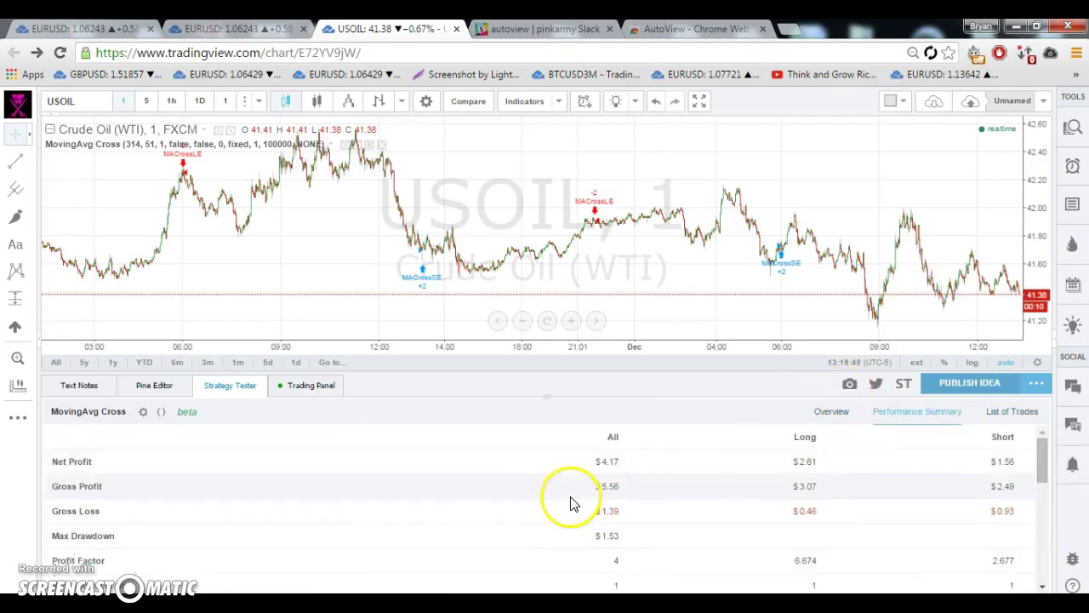
{"action": "scroll", "coordinate": [571, 503], "scroll_direction": "down", "scroll_amount": 1}
{"action": "left_click", "coordinate": [622, 505]}
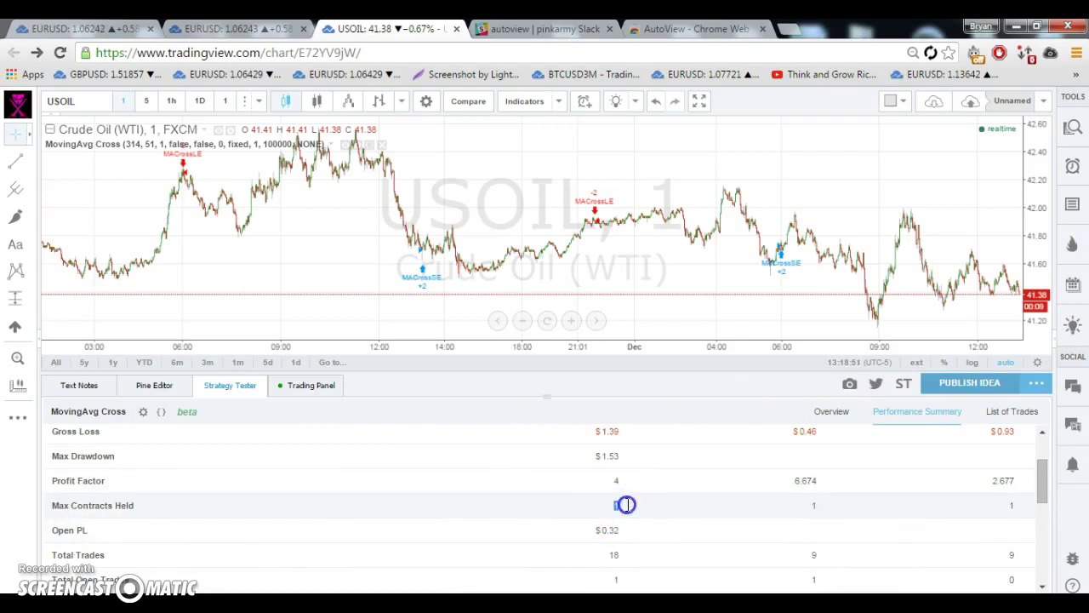
{"action": "left_click", "coordinate": [837, 413]}
{"action": "left_click", "coordinate": [143, 411]}
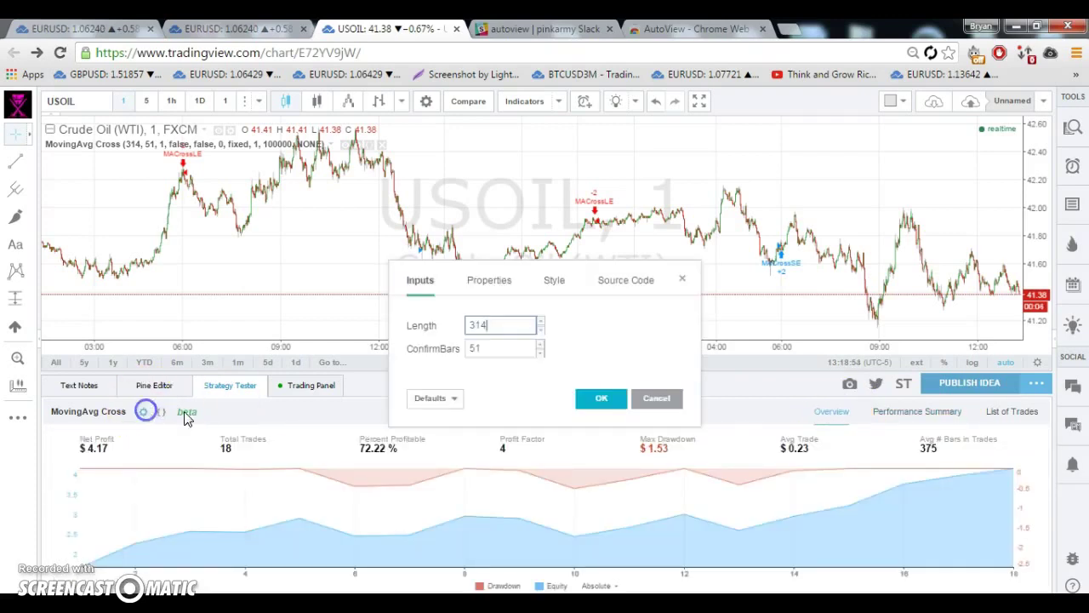
- Turn on pyramiding with a 100-order limit in the strategy properties
{"action": "left_click", "coordinate": [490, 280]}
{"action": "left_click", "coordinate": [411, 382]}
{"action": "left_click", "coordinate": [593, 415]}
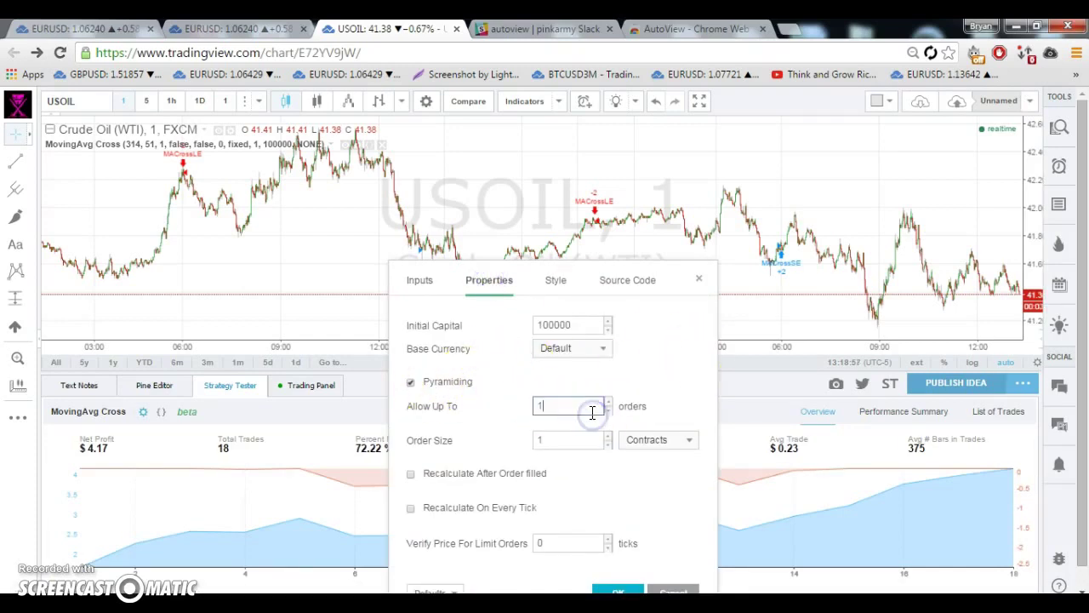
{"action": "type", "text": "00"}
{"action": "left_click", "coordinate": [627, 392]}
{"action": "left_click_drag", "start_coordinate": [587, 280], "coordinate": [510, 60]}
{"action": "left_click", "coordinate": [538, 391]}
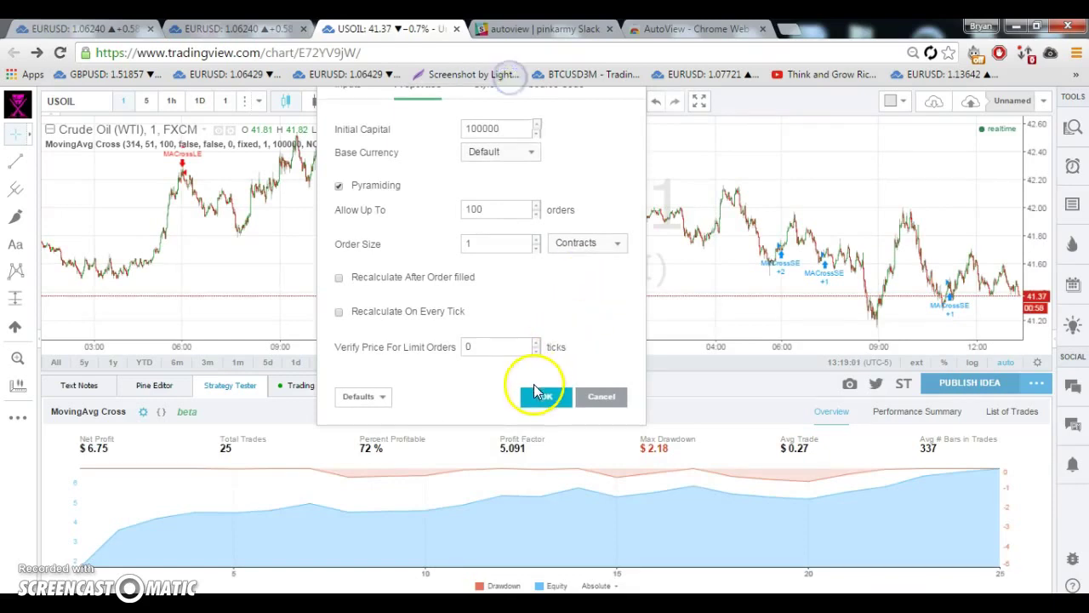
- Switch pyramiding back off, apply, and review the Performance Summary and Overview
{"action": "left_click", "coordinate": [143, 412]}
{"action": "left_click", "coordinate": [396, 286]}
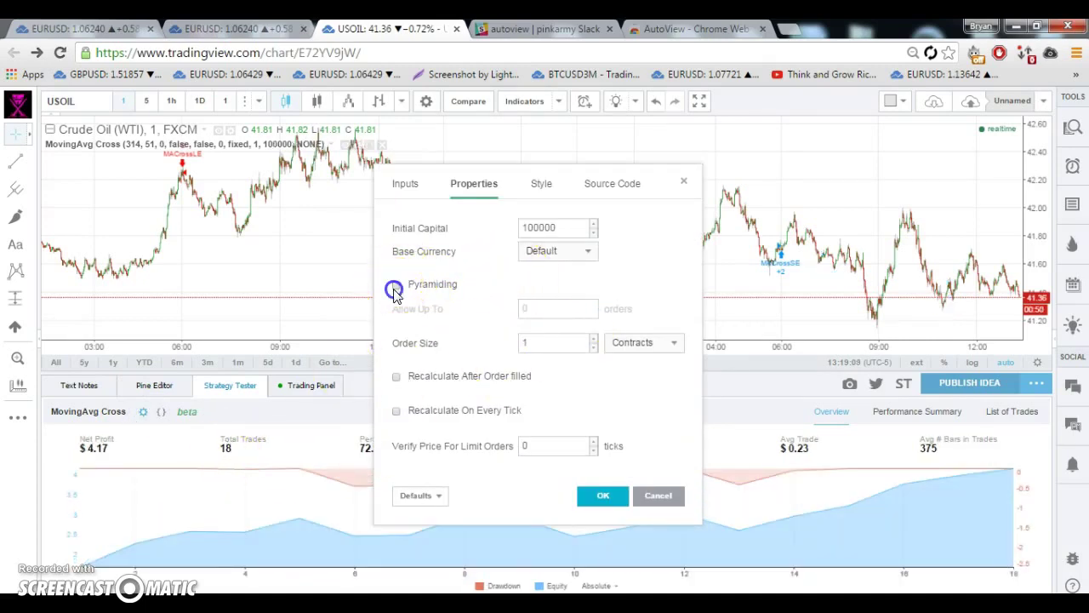
{"action": "left_click", "coordinate": [596, 504]}
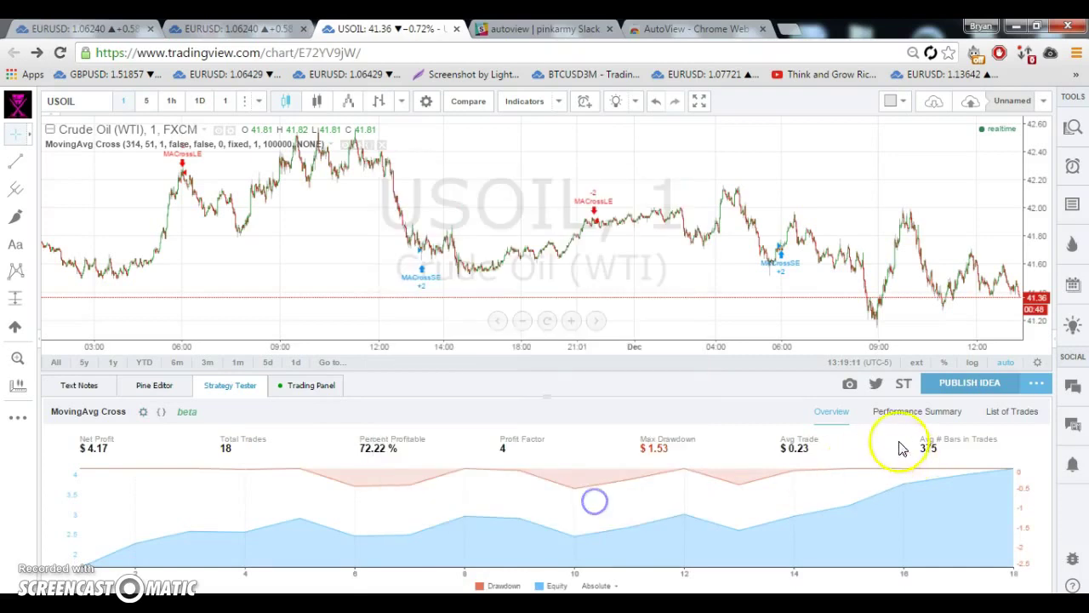
{"action": "left_click", "coordinate": [907, 411]}
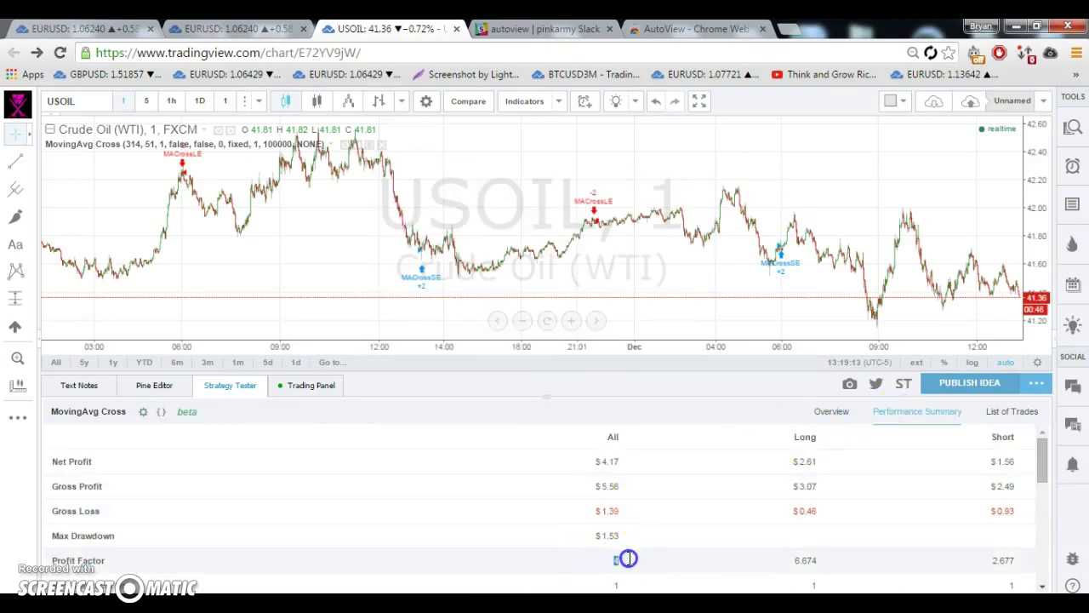
{"action": "left_click", "coordinate": [831, 413]}
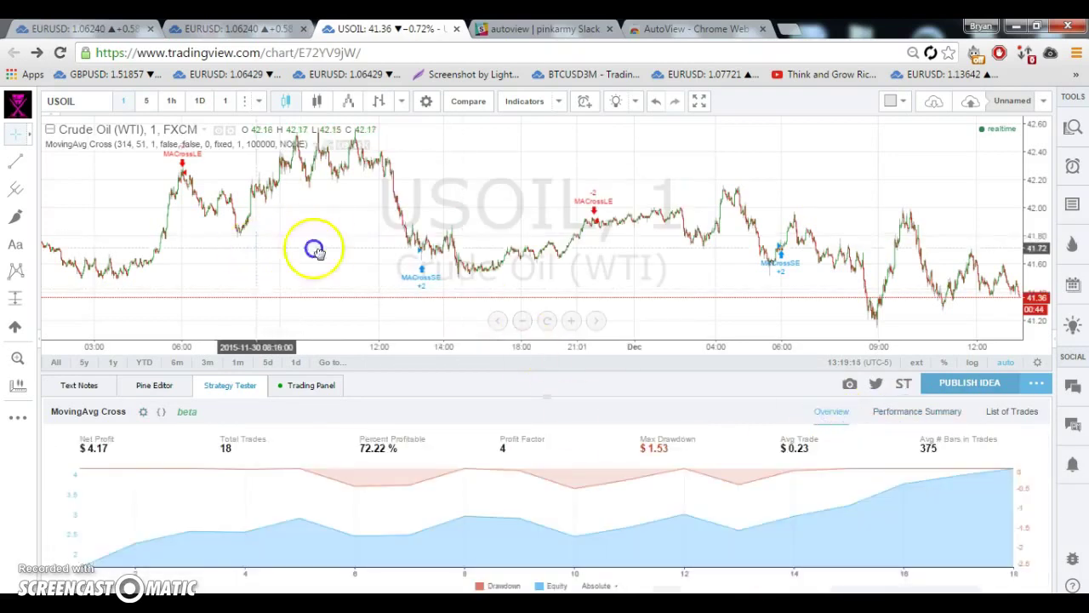
- Scroll the chart back from Nov 27–30 to the evening of Nov 23
{"action": "left_click_drag", "start_coordinate": [253, 247], "coordinate": [720, 238]}
{"action": "left_click_drag", "start_coordinate": [401, 216], "coordinate": [690, 192]}
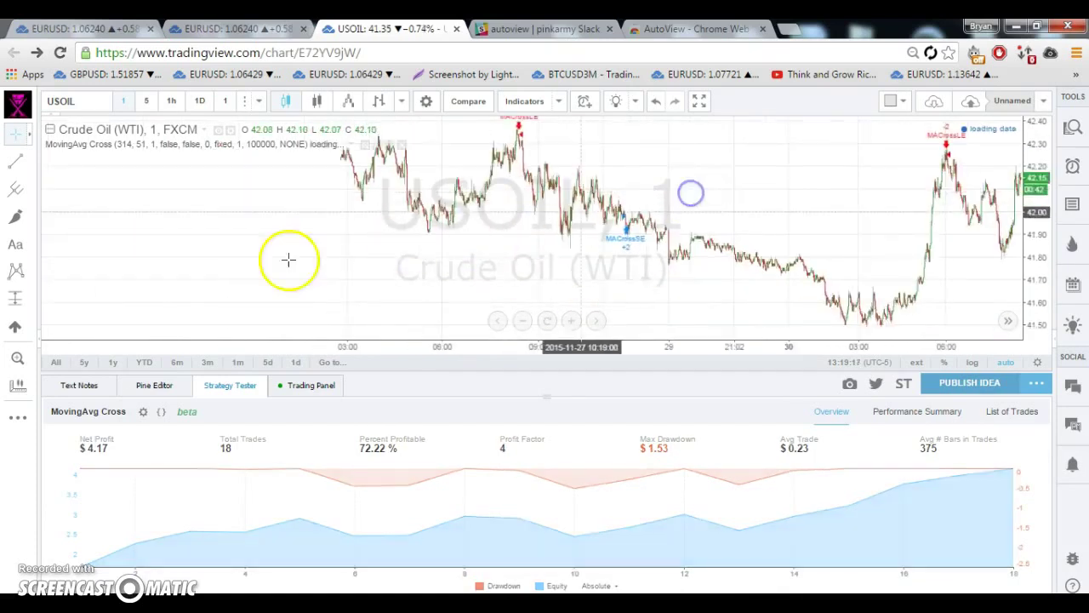
{"action": "left_click_drag", "start_coordinate": [178, 264], "coordinate": [732, 229]}
{"action": "left_click_drag", "start_coordinate": [217, 256], "coordinate": [756, 236]}
{"action": "left_click_drag", "start_coordinate": [309, 253], "coordinate": [765, 219]}
{"action": "left_click_drag", "start_coordinate": [304, 250], "coordinate": [792, 213]}
{"action": "left_click_drag", "start_coordinate": [442, 200], "coordinate": [821, 158]}
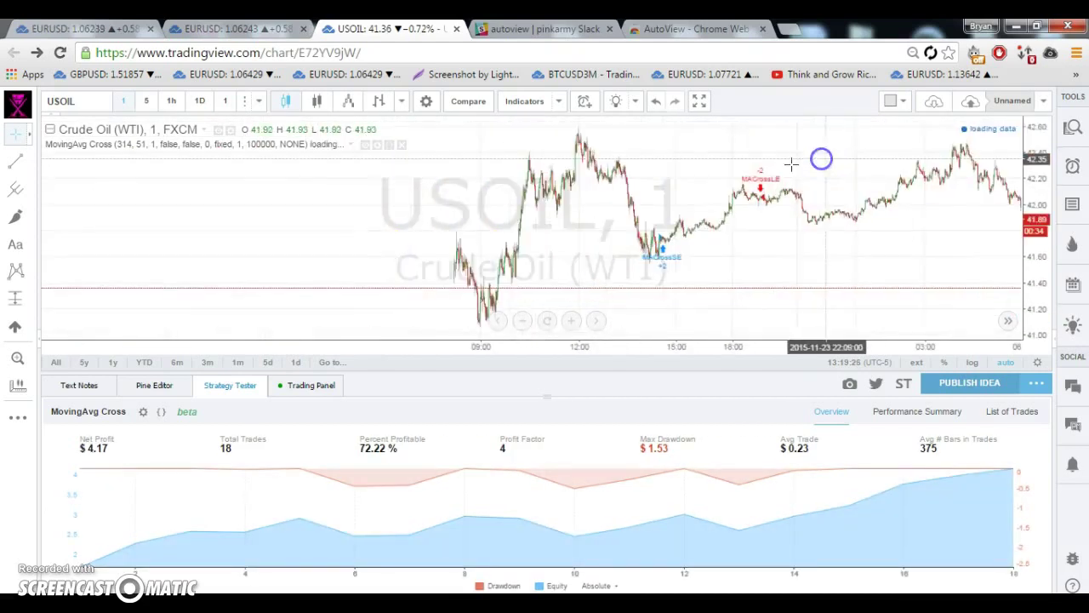
{"action": "left_click_drag", "start_coordinate": [445, 212], "coordinate": [809, 193]}
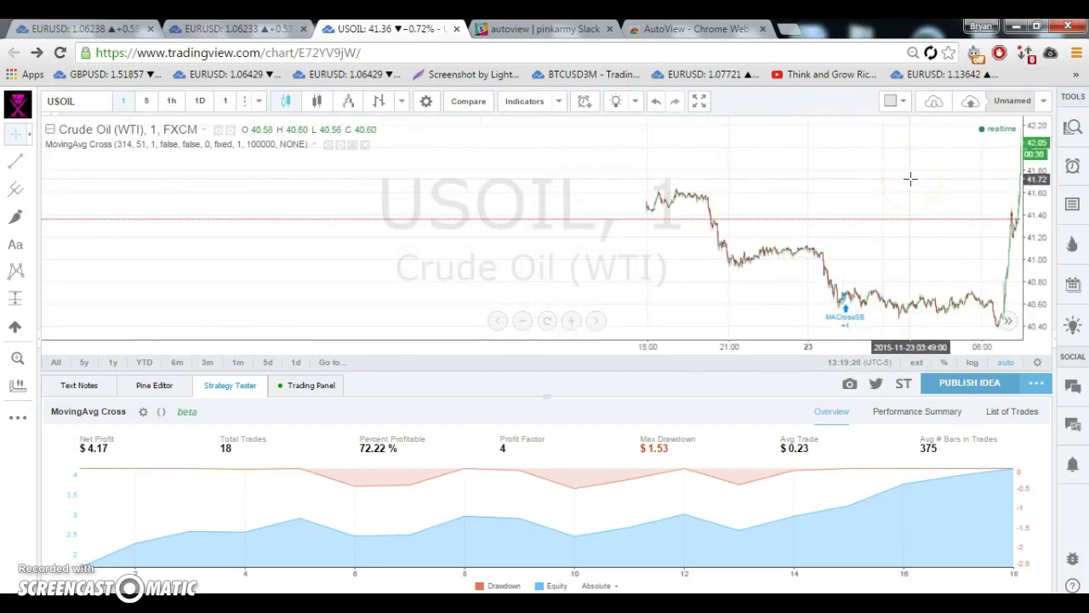
- Step forward from the Nov 23 MACrossLE spike through the Nov 24 trade markers
{"action": "left_click_drag", "start_coordinate": [912, 179], "coordinate": [529, 310]}
{"action": "left_click_drag", "start_coordinate": [744, 165], "coordinate": [661, 165]}
{"action": "left_click_drag", "start_coordinate": [773, 280], "coordinate": [655, 287]}
{"action": "left_click_drag", "start_coordinate": [759, 243], "coordinate": [636, 243]}
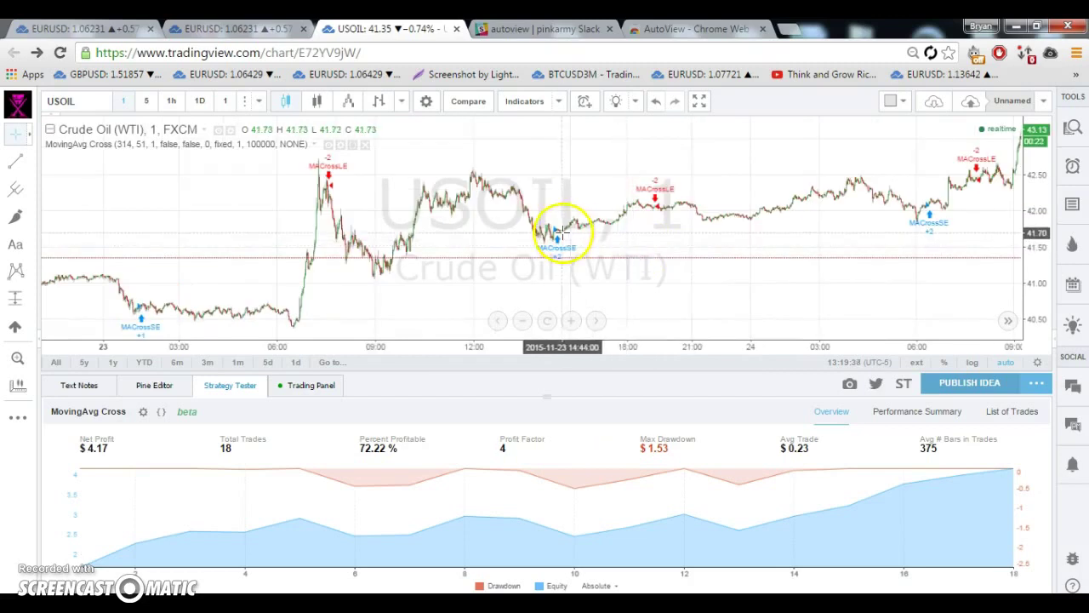
{"action": "left_click_drag", "start_coordinate": [851, 233], "coordinate": [591, 267]}
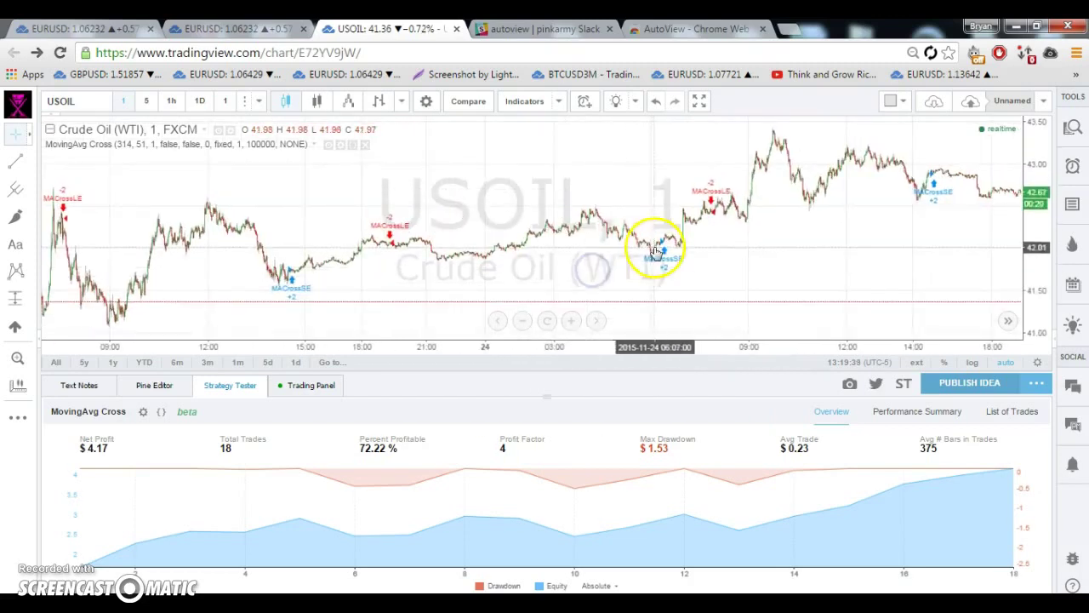
{"action": "mouse_move", "coordinate": [719, 204]}
{"action": "left_mouse_down"}
{"action": "mouse_move", "coordinate": [612, 244]}
{"action": "mouse_move", "coordinate": [503, 255]}
{"action": "left_mouse_up"}
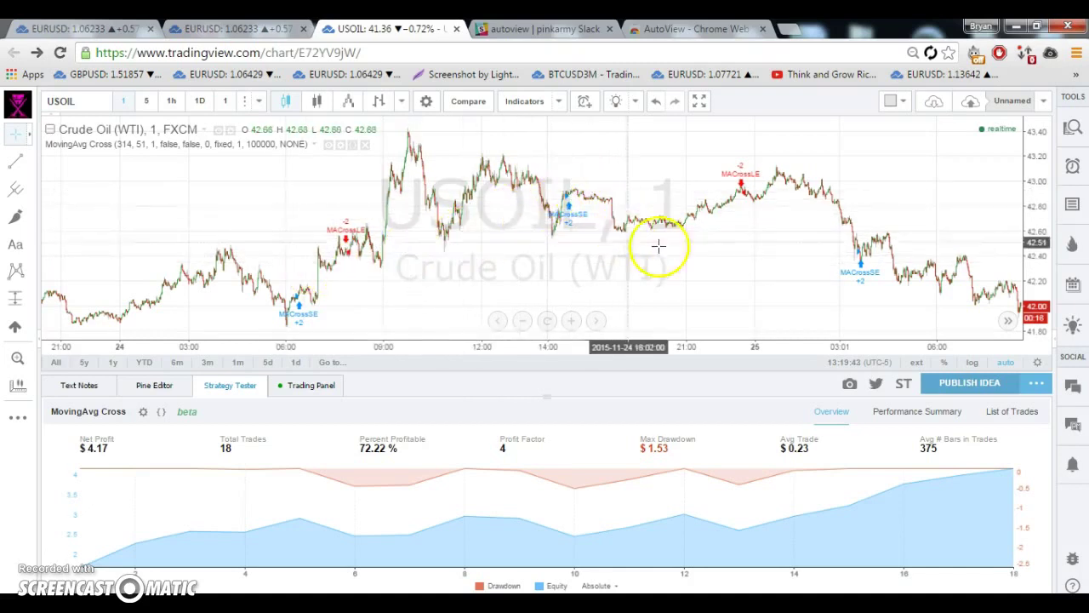
{"action": "left_click_drag", "start_coordinate": [627, 238], "coordinate": [561, 278]}
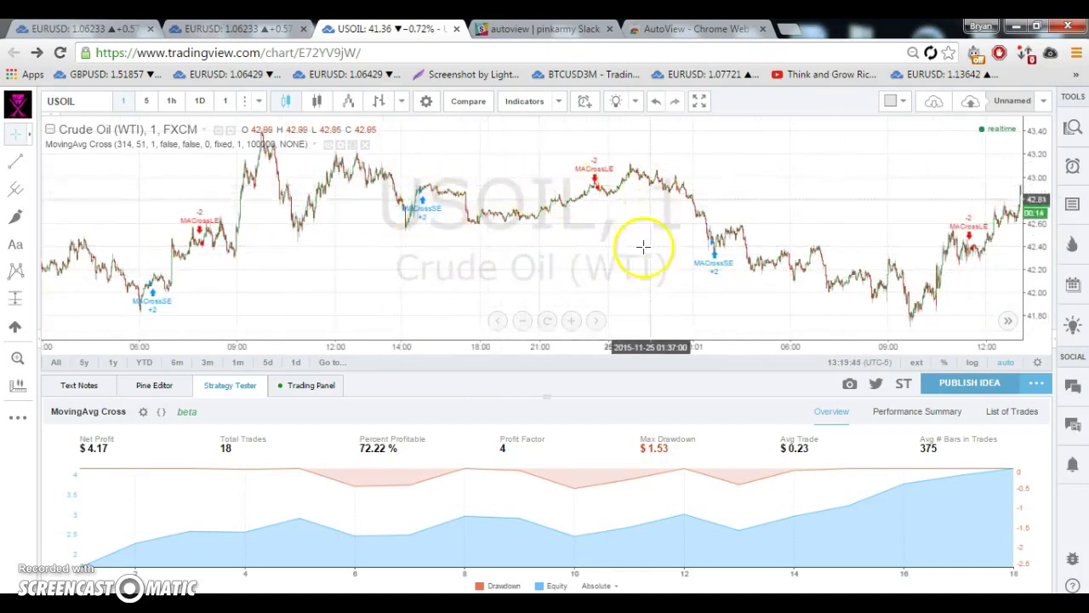
- Continue through the Nov 25–30 trade markers, ending with Nov 26–30 in view
{"action": "left_click_drag", "start_coordinate": [652, 213], "coordinate": [377, 260]}
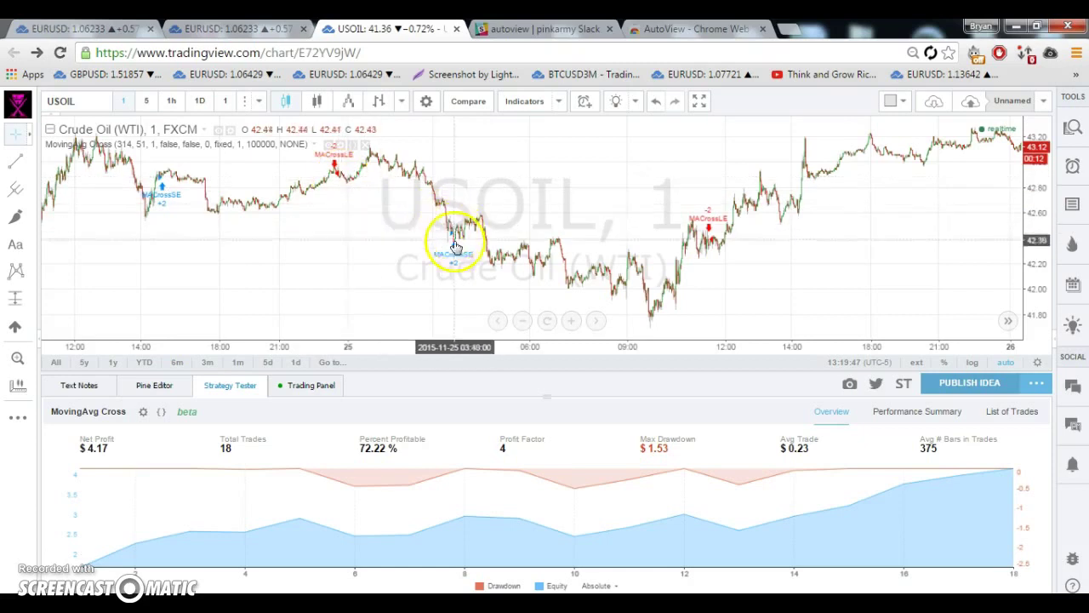
{"action": "left_click_drag", "start_coordinate": [450, 235], "coordinate": [297, 247]}
{"action": "left_click_drag", "start_coordinate": [621, 230], "coordinate": [328, 267]}
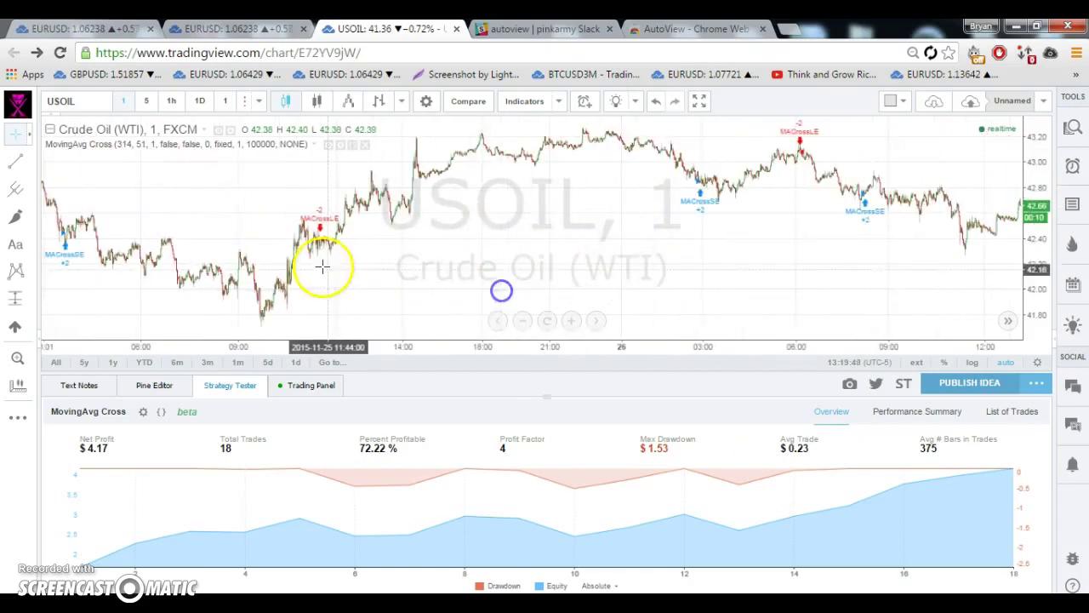
{"action": "left_click_drag", "start_coordinate": [839, 235], "coordinate": [573, 227]}
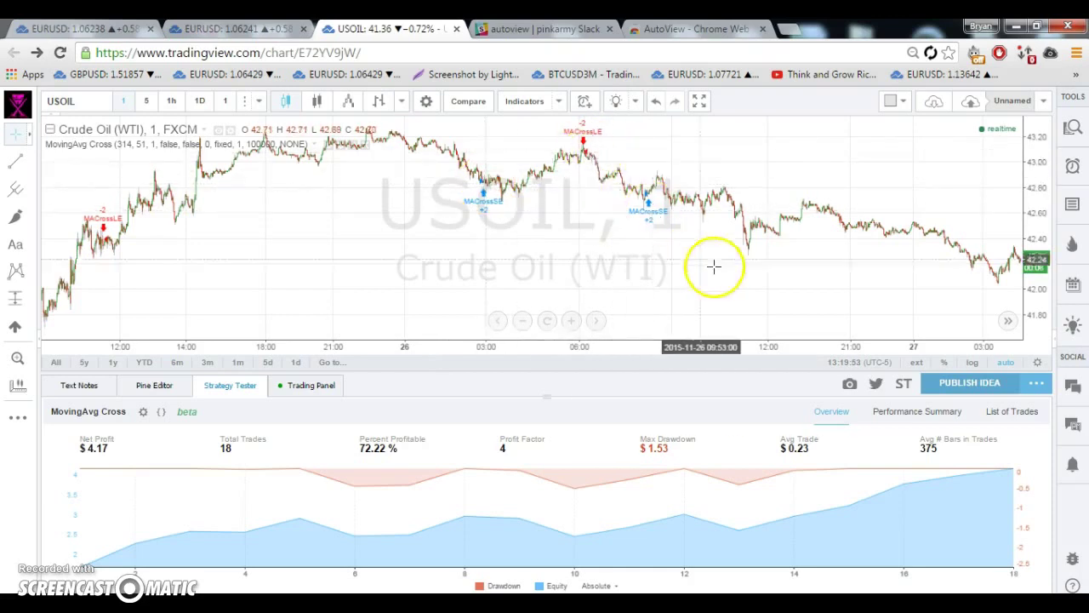
{"action": "left_click_drag", "start_coordinate": [705, 263], "coordinate": [284, 269]}
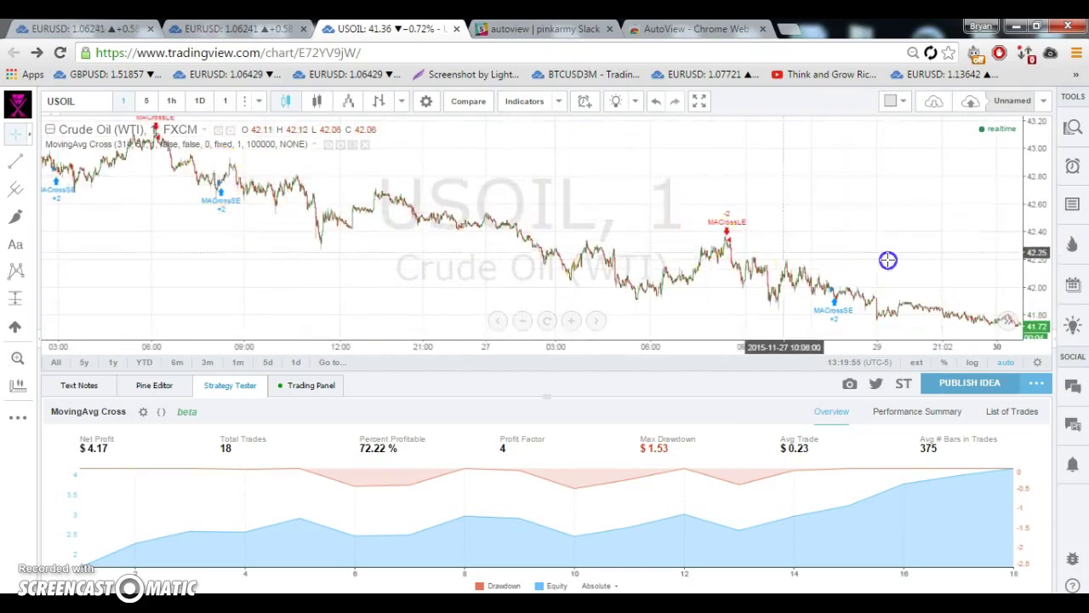
{"action": "left_click_drag", "start_coordinate": [868, 256], "coordinate": [503, 260]}
{"action": "left_click_drag", "start_coordinate": [643, 259], "coordinate": [570, 259]}
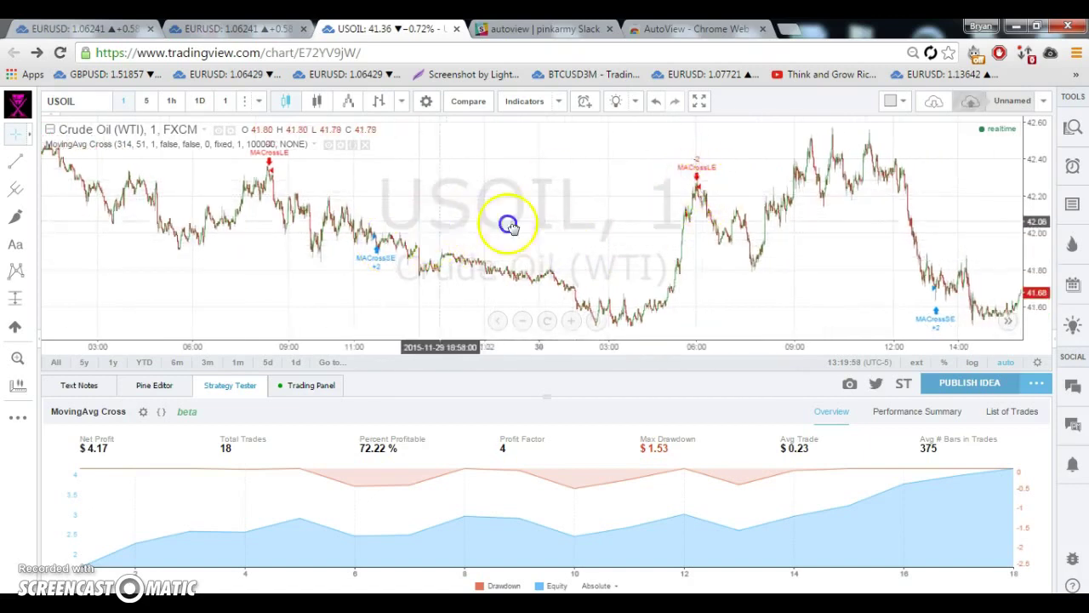
{"action": "left_click_drag", "start_coordinate": [440, 221], "coordinate": [841, 236]}
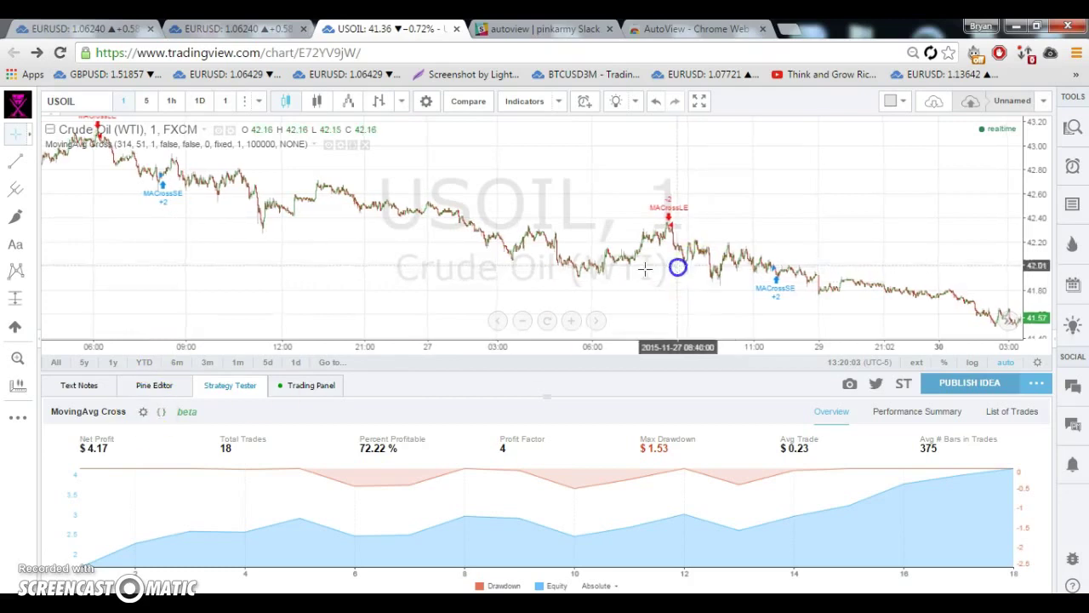
- Check the Inputs tab still shows Length 314 and ConfirmBars 51, then close it
{"action": "left_click", "coordinate": [144, 413]}
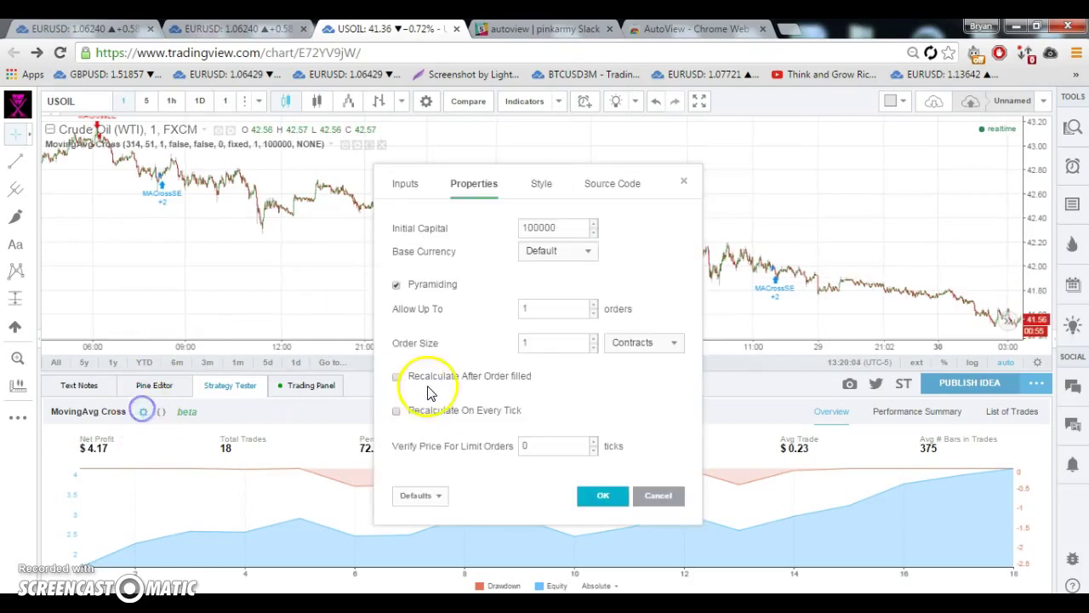
{"action": "left_click", "coordinate": [407, 189]}
{"action": "left_click", "coordinate": [500, 230]}
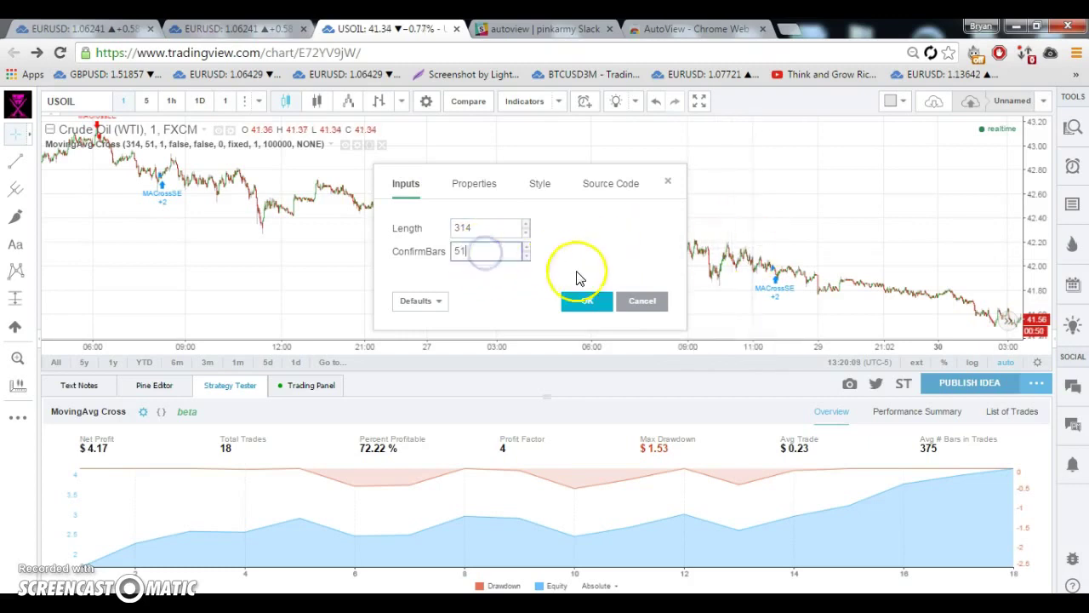
{"action": "left_click", "coordinate": [586, 301]}
- Scroll the chart forward past Dec 1 to the latest price bars
{"action": "left_click_drag", "start_coordinate": [586, 294], "coordinate": [333, 250]}
{"action": "left_click_drag", "start_coordinate": [539, 219], "coordinate": [394, 233]}
{"action": "left_click_drag", "start_coordinate": [850, 258], "coordinate": [669, 250]}
{"action": "left_click", "coordinate": [476, 195]}
{"action": "left_click_drag", "start_coordinate": [856, 243], "coordinate": [443, 226]}
{"action": "left_click_drag", "start_coordinate": [764, 223], "coordinate": [547, 219]}
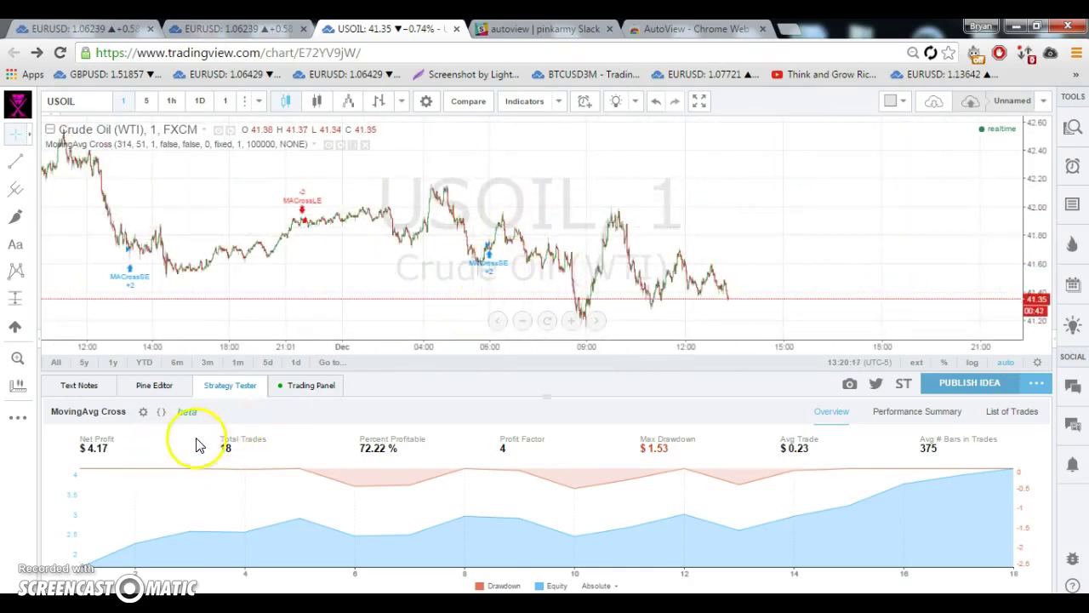
- Review the 72.22 % Percent Profitable figure, Performance Summary, List of Trades, then Overview
{"action": "left_click_drag", "start_coordinate": [374, 463], "coordinate": [564, 457]}
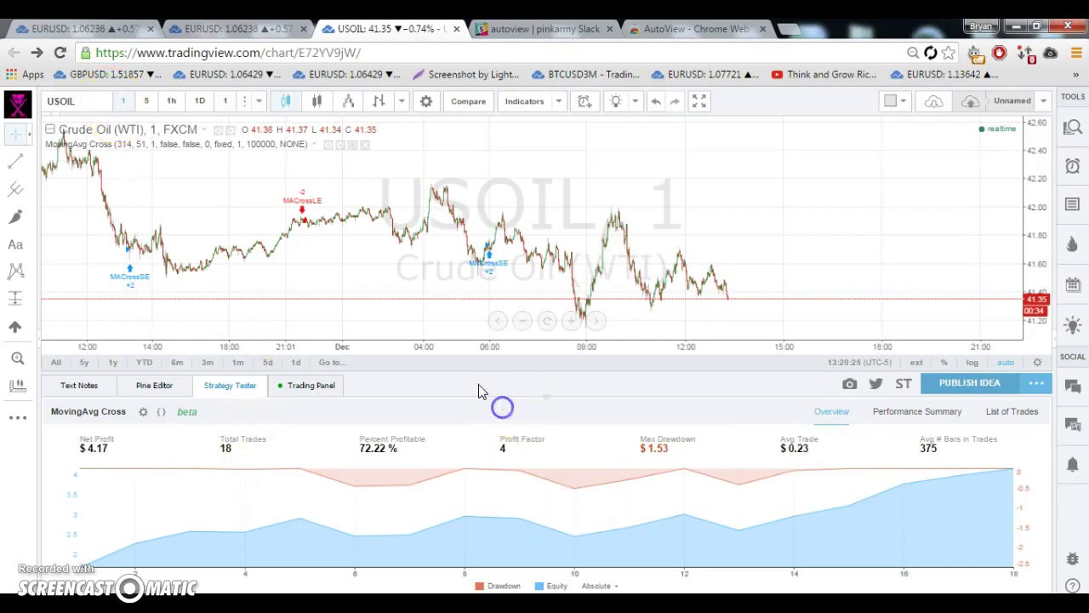
{"action": "left_click", "coordinate": [930, 413]}
{"action": "left_click", "coordinate": [1009, 412]}
{"action": "left_click", "coordinate": [832, 411]}
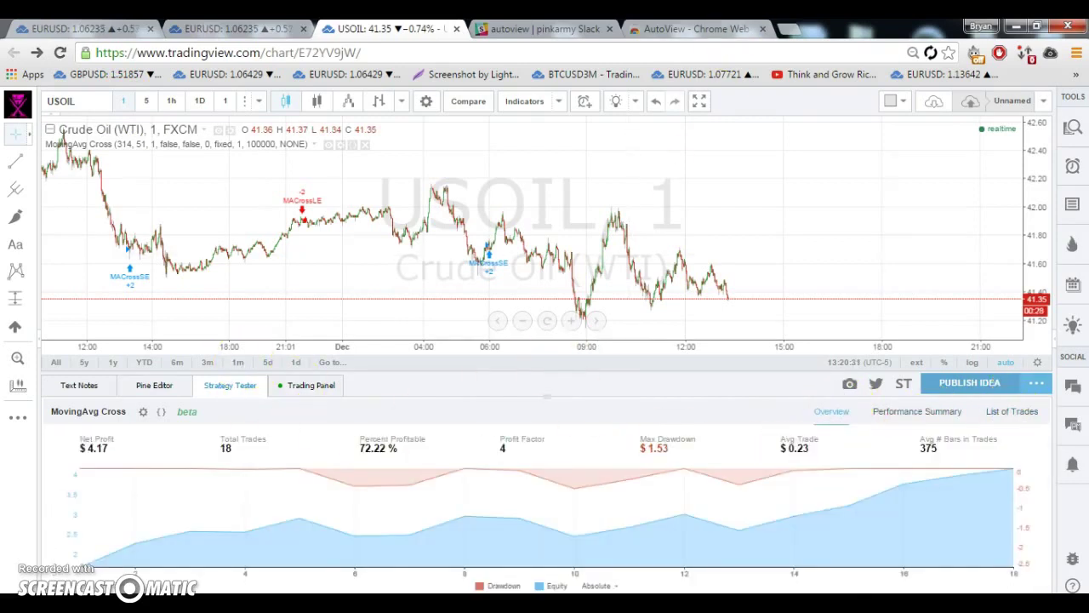
- Check the AutoView extension page, then open the empty alerts manager beside the USOIL chart
{"action": "left_click", "coordinate": [696, 28]}
{"action": "left_click_drag", "start_coordinate": [247, 131], "coordinate": [370, 133]}
{"action": "left_click", "coordinate": [464, 157]}
{"action": "left_click", "coordinate": [387, 28]}
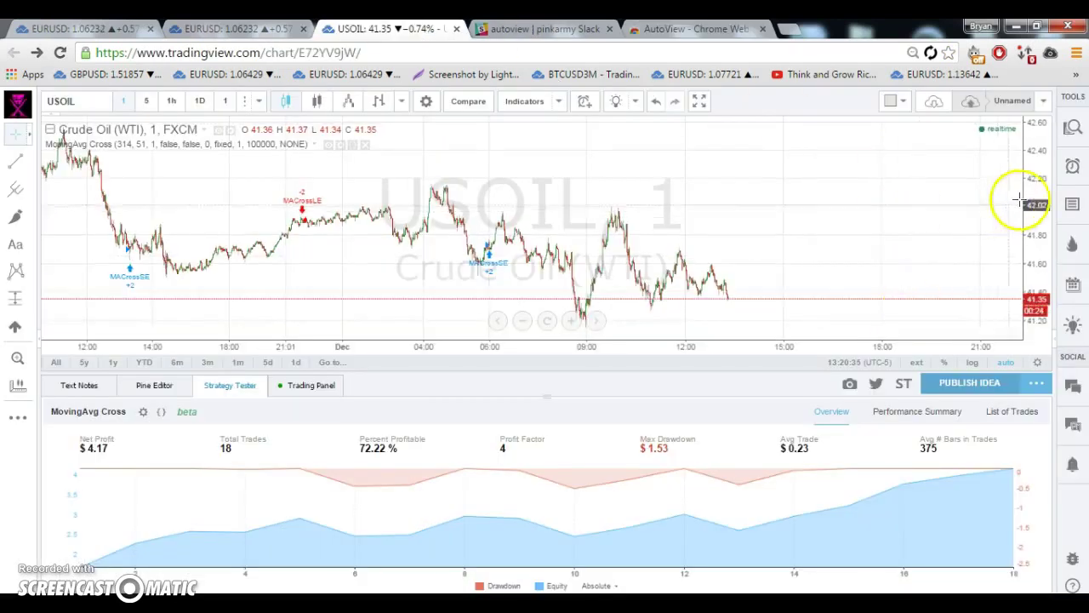
{"action": "left_click", "coordinate": [1071, 167]}
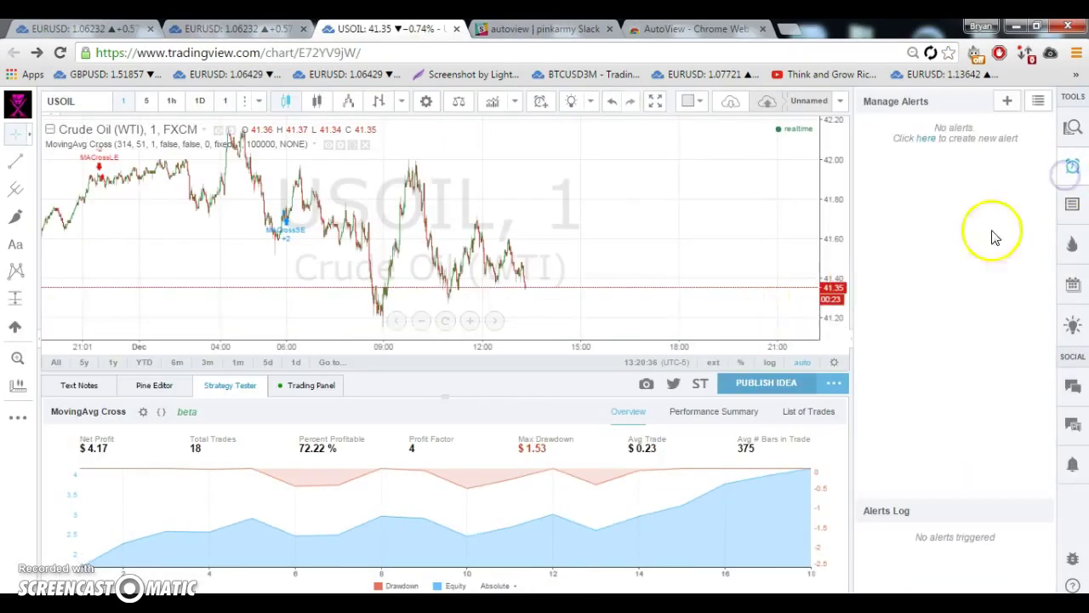
- Close the alerts panel and pan the USOIL chart to the latest December 1 bars
{"action": "left_click", "coordinate": [1073, 168]}
{"action": "left_click_drag", "start_coordinate": [535, 235], "coordinate": [412, 256]}
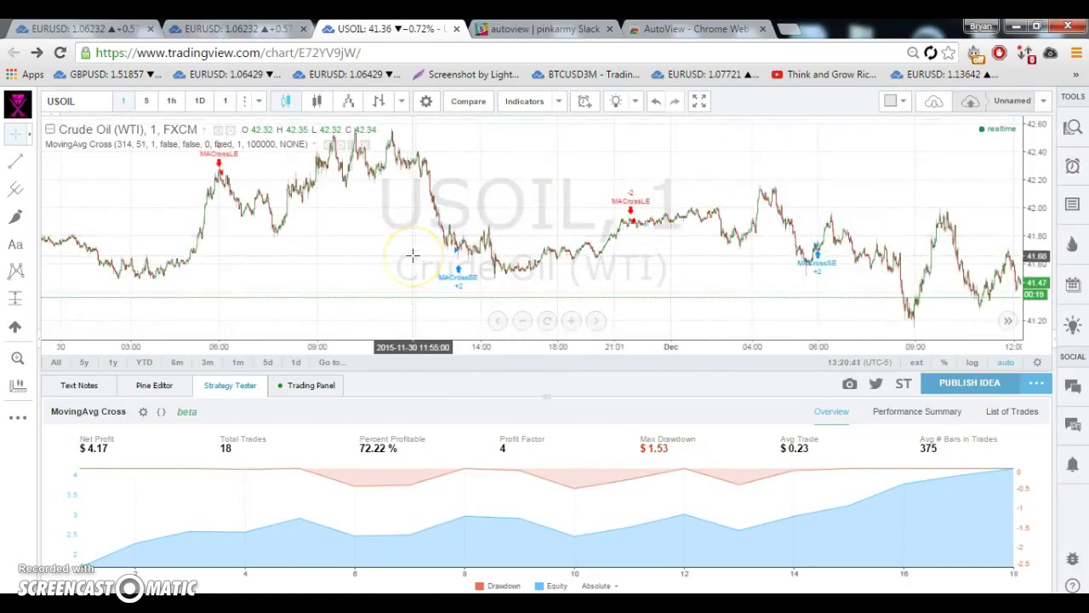
{"action": "left_click_drag", "start_coordinate": [817, 231], "coordinate": [412, 258]}
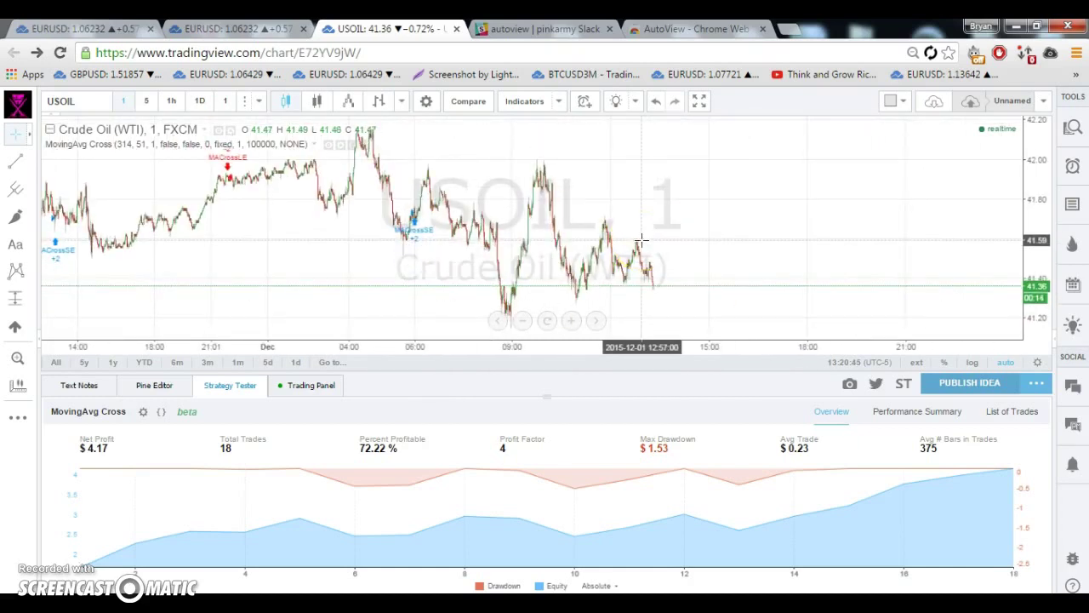
{"action": "left_click_drag", "start_coordinate": [698, 213], "coordinate": [495, 215]}
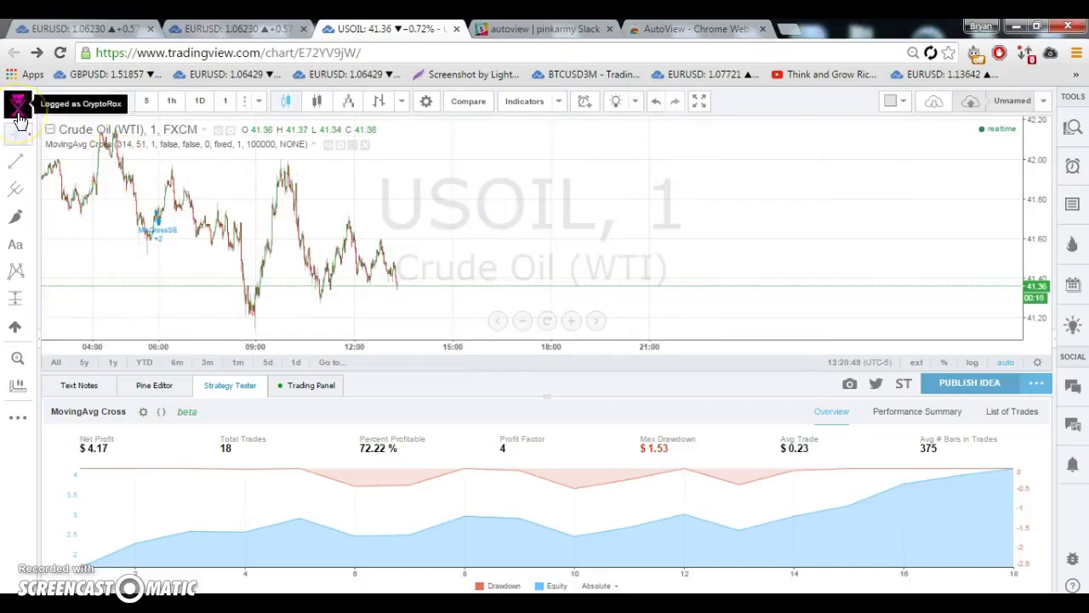